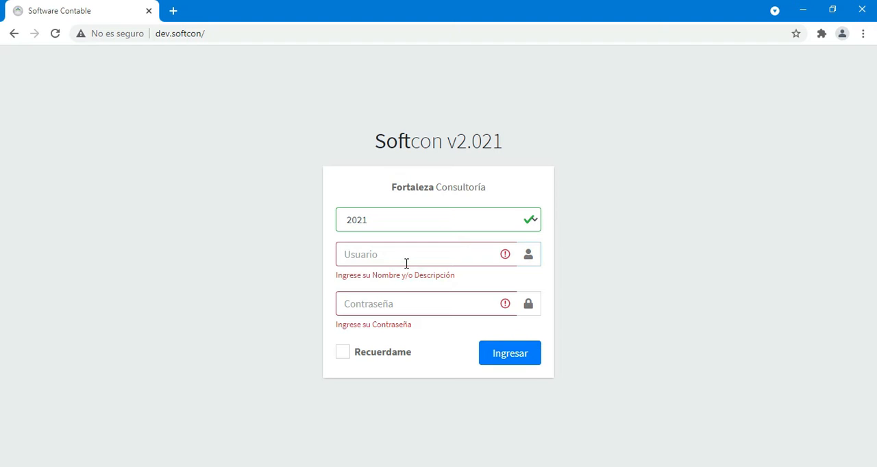
- Try to sign in to the 2021 fiscal year with the username and the account password
left_click(406, 263)
type("Agustin.MF")
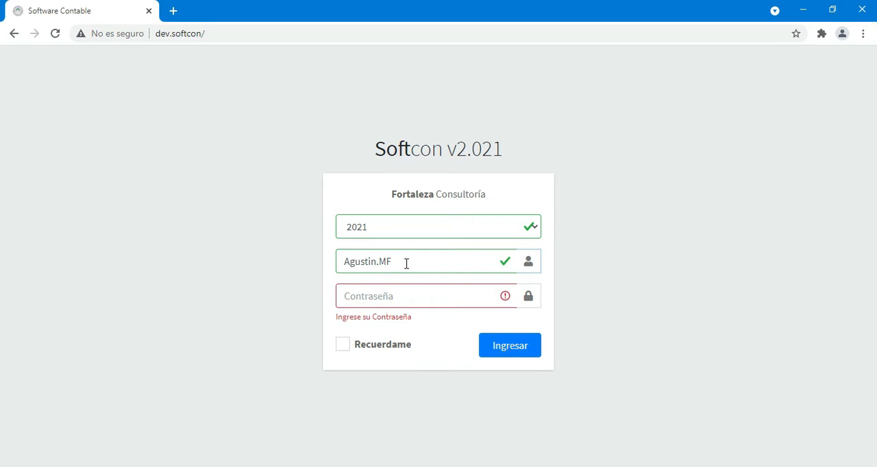
key("Tab")
type("•••")
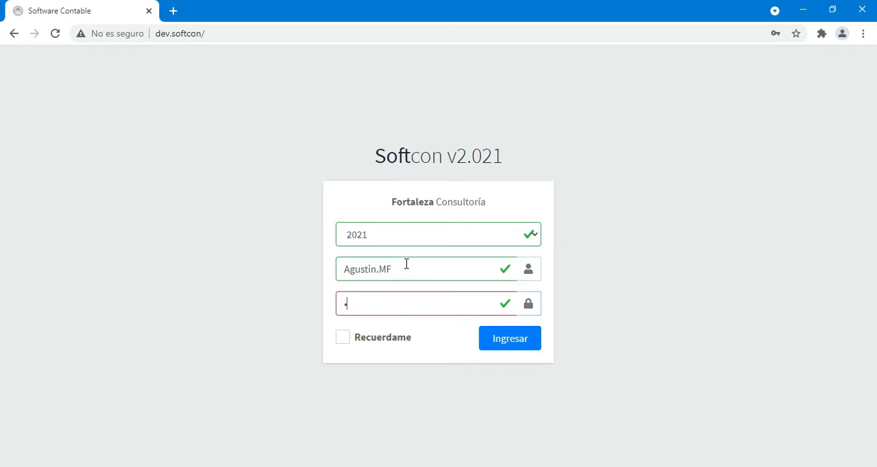
left_click(502, 340)
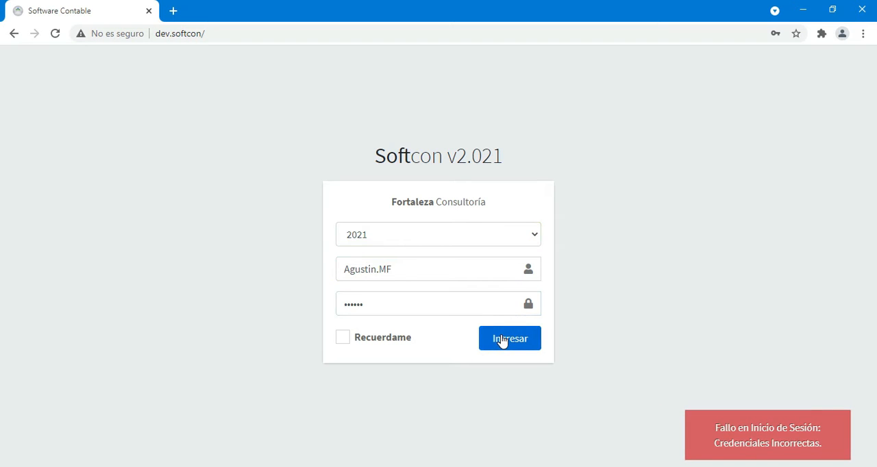
- Re-enter the account password, sign in with the Recuerdame option and decline saving the password in the browser
double_click(378, 305)
type("••••••")
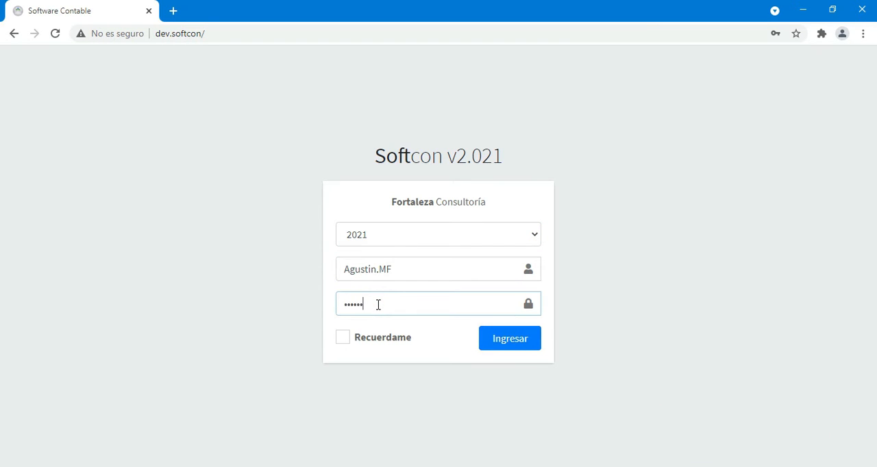
left_click(345, 339)
left_click(508, 344)
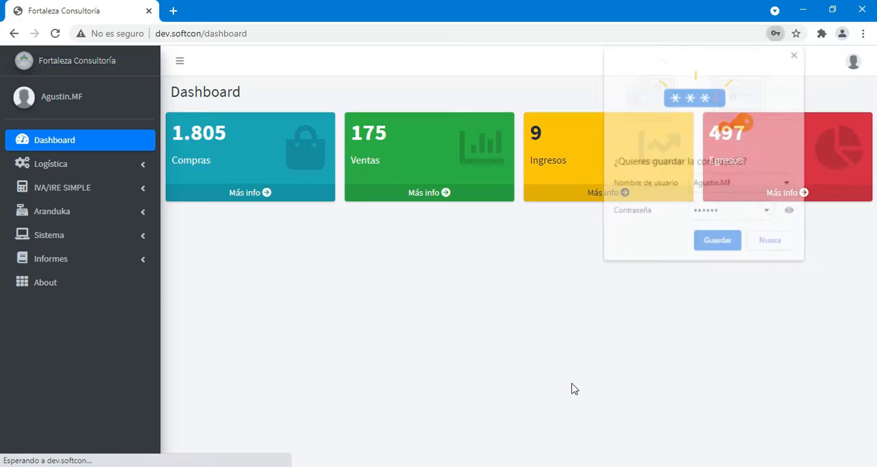
left_click(771, 246)
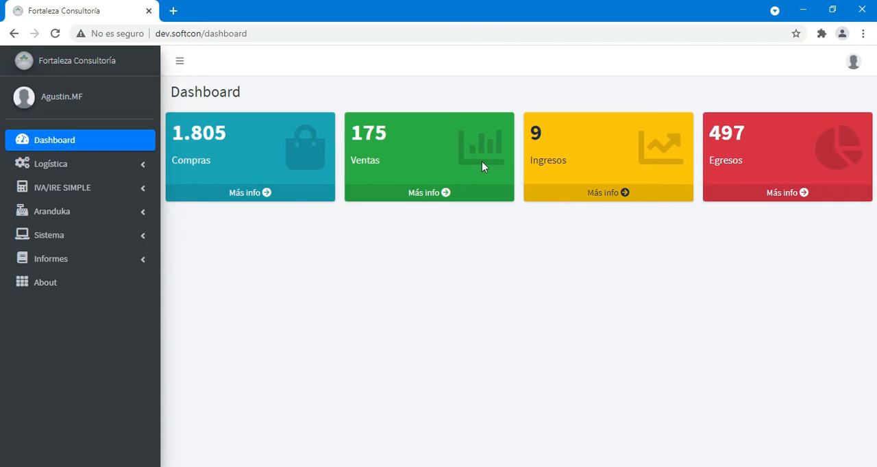
- Open the user profile and replace the profile picture with a photo of a man working on a laptop
left_click(853, 63)
left_click(782, 85)
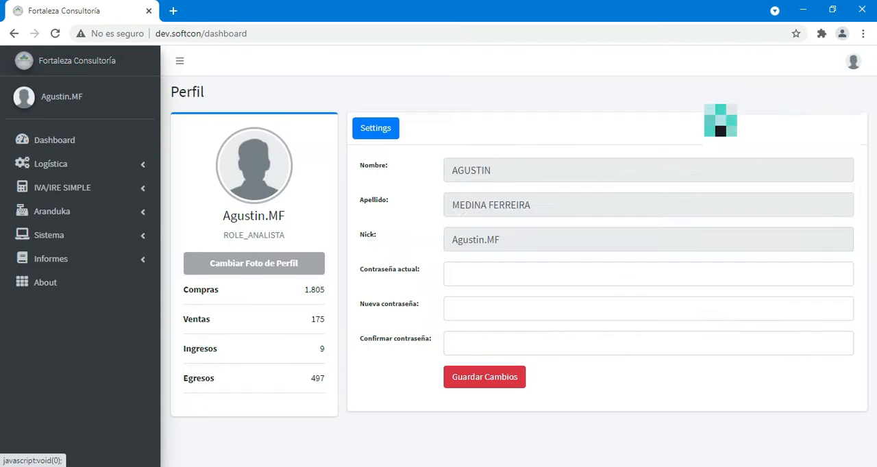
left_click(259, 166)
double_click(182, 89)
scroll(207, 158, "down", 3)
scroll(207, 154, "down", 5)
double_click(151, 213)
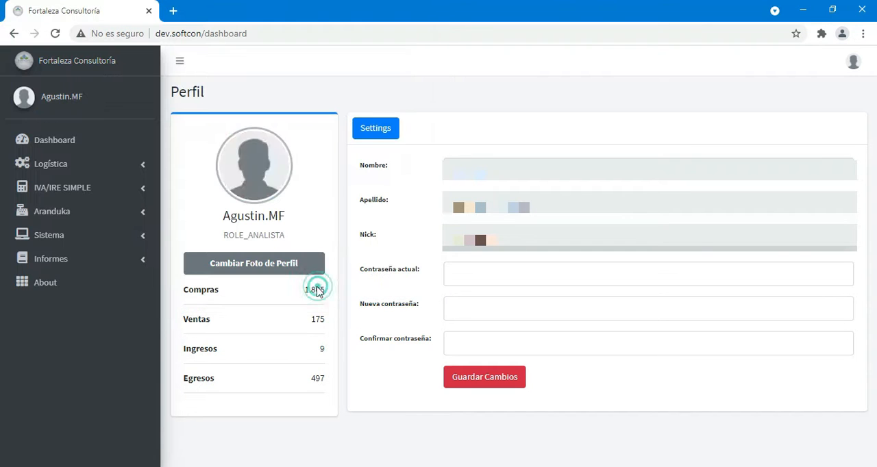
left_click(274, 266)
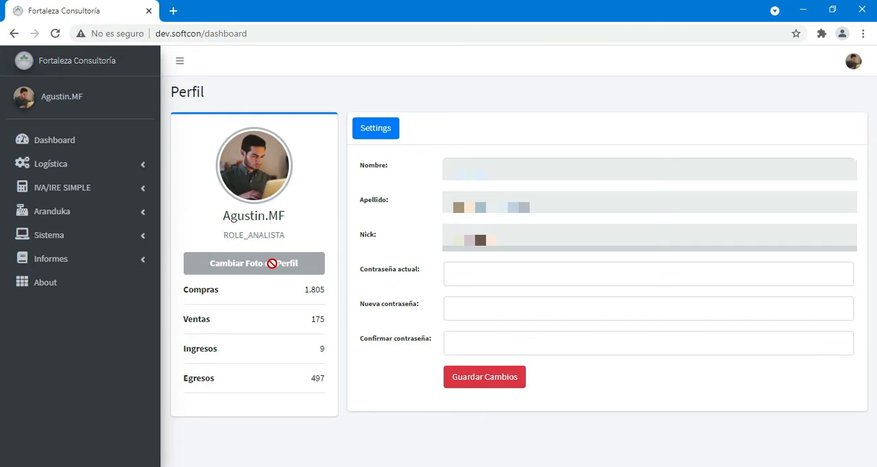
- Check the profile photo in the user menu and return to the Dashboard
left_click(850, 63)
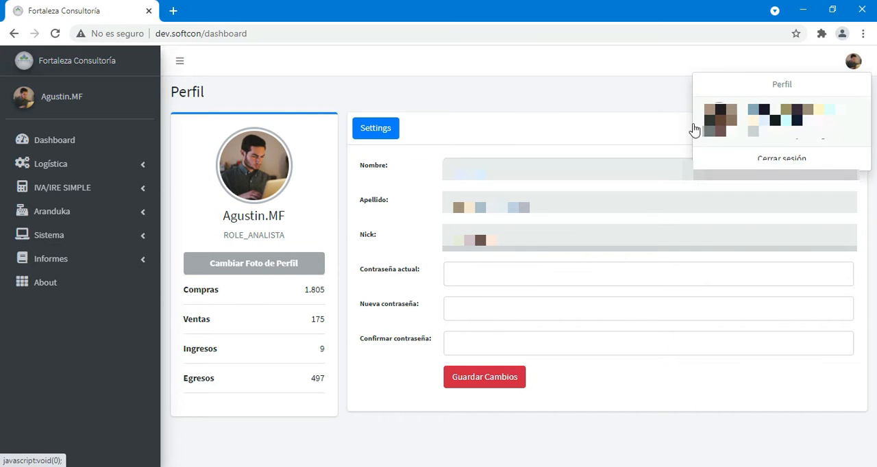
left_click(507, 82)
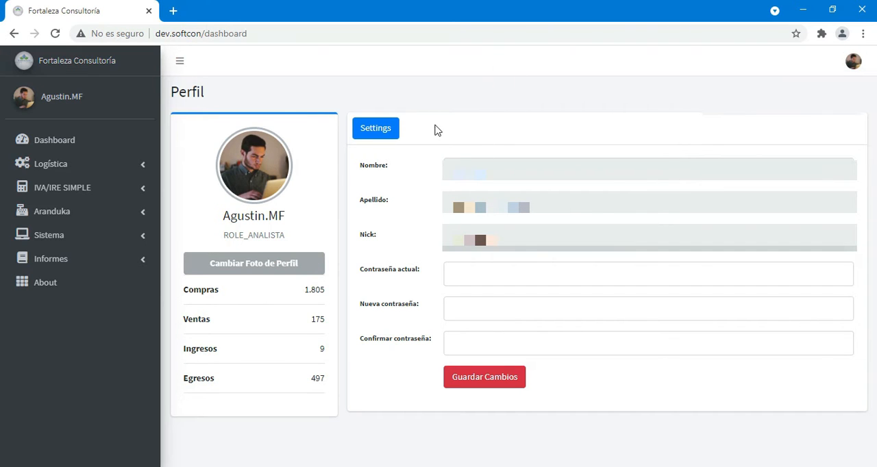
left_click(69, 145)
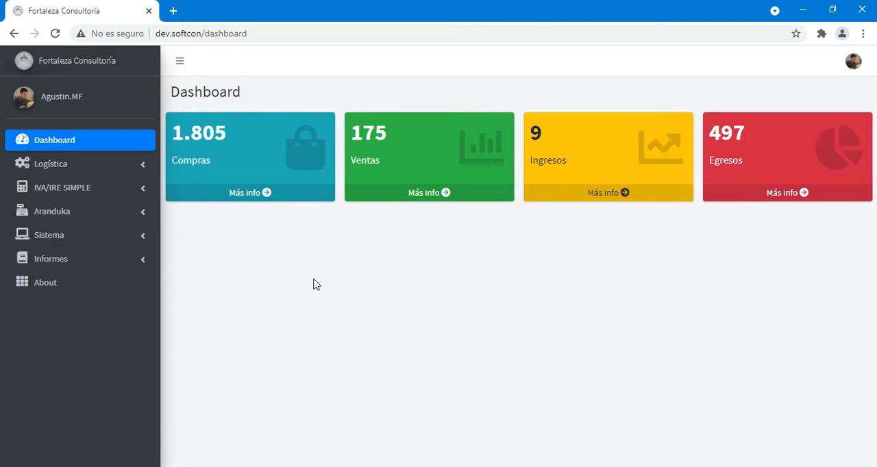
- Open the Contribuyentes list under Logística and search it for "casa yasy"
left_click(91, 166)
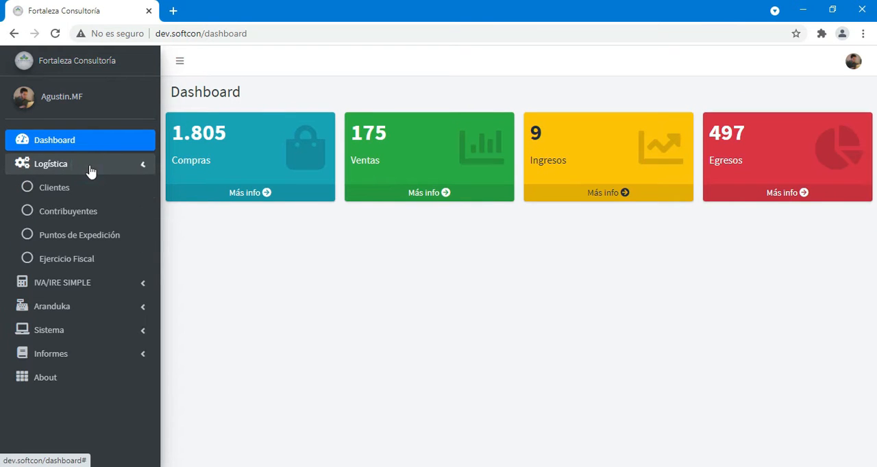
left_click(93, 212)
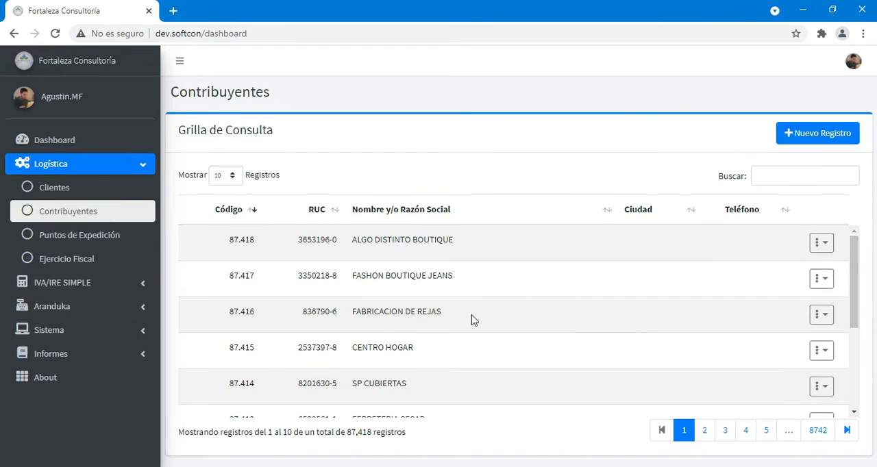
left_click(764, 175)
type("casa yasy")
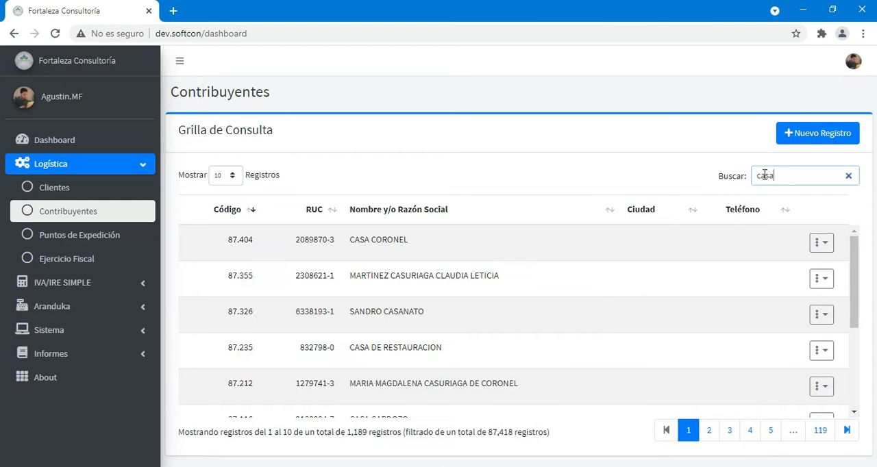
- View the CASA YASY SA record in its edit form, close it without changes and clear the search
left_click(831, 243)
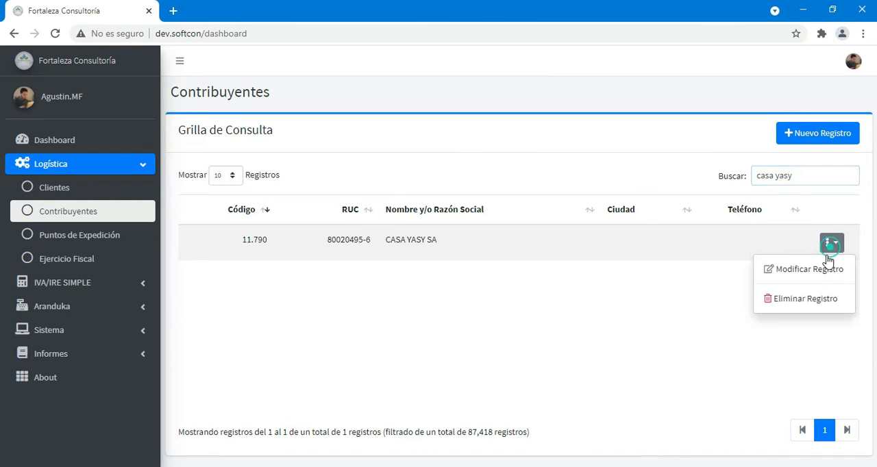
left_click(794, 268)
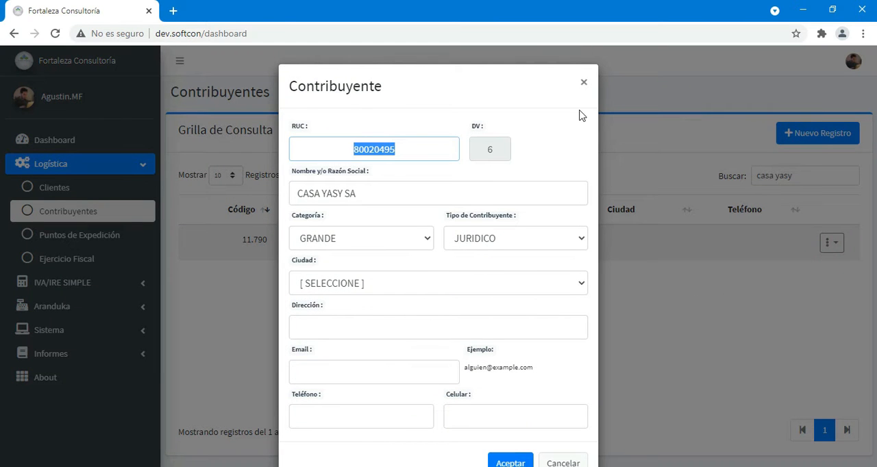
left_click(584, 82)
left_click(850, 176)
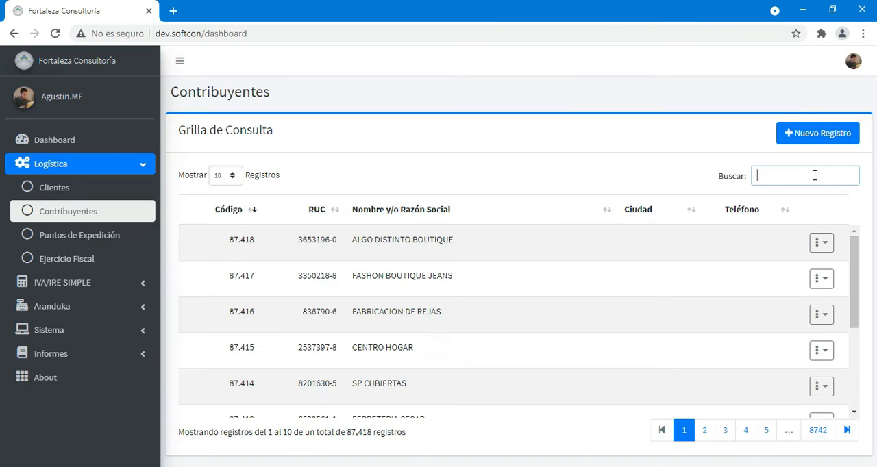
- Look over the Puntos de Expedición page and open the Ejercicio Fiscal list
left_click(112, 242)
scroll(442, 248, "down", 3)
scroll(435, 277, "up", 3)
left_click(89, 259)
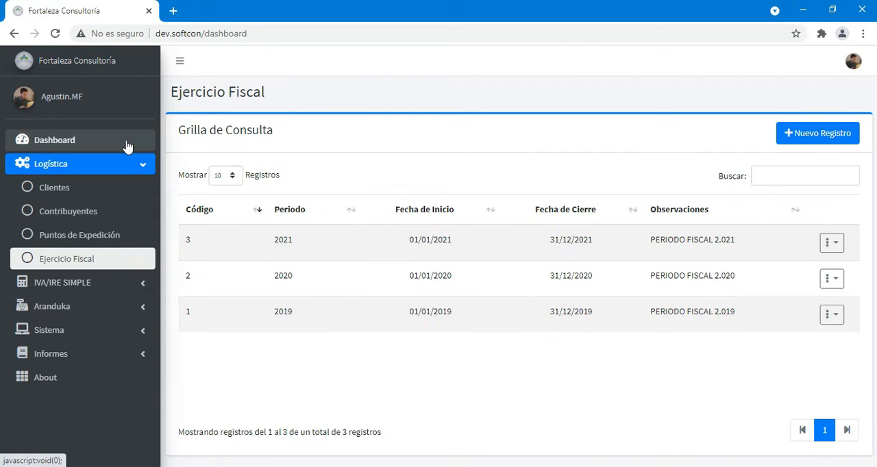
- Open Compras under IVA/IRE SIMPLE and choose CASA YASY SA as the taxpayer by searching "casa yasy"
left_click(131, 168)
left_click(130, 188)
left_click(93, 209)
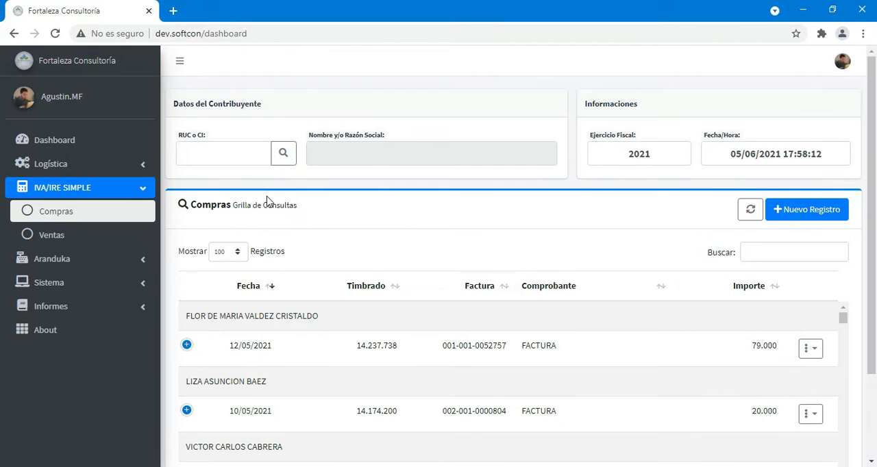
left_click(231, 152)
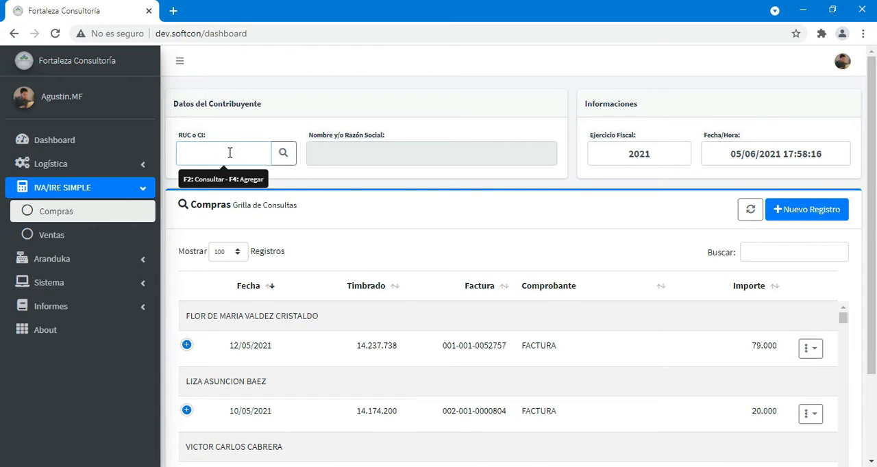
key("F2")
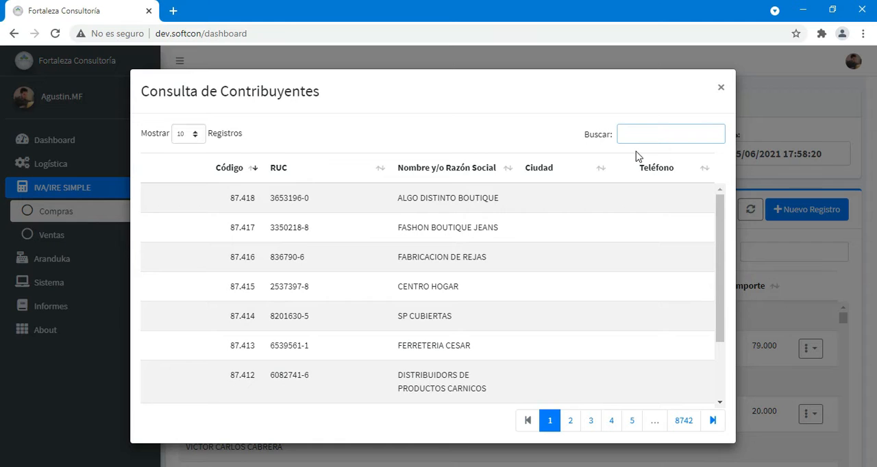
type("casa yasy")
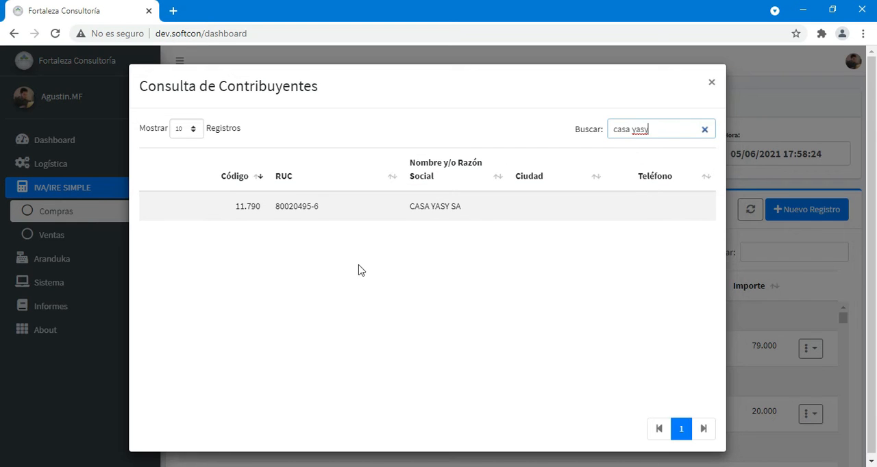
left_click(297, 209)
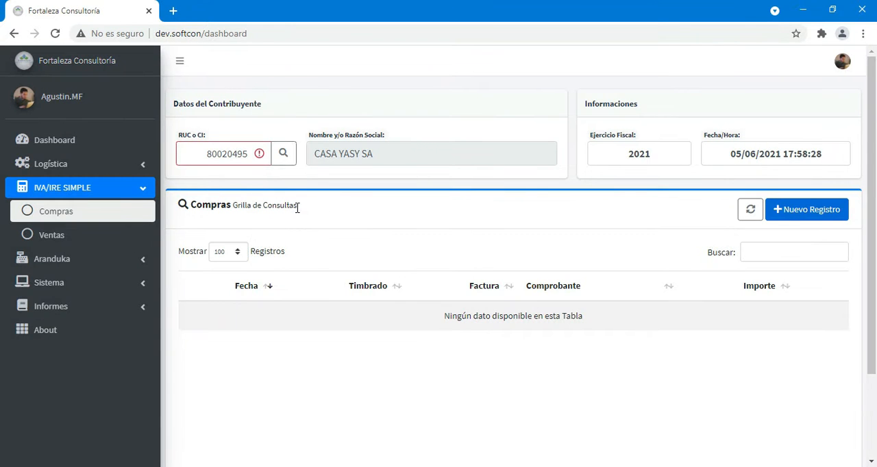
left_click(796, 218)
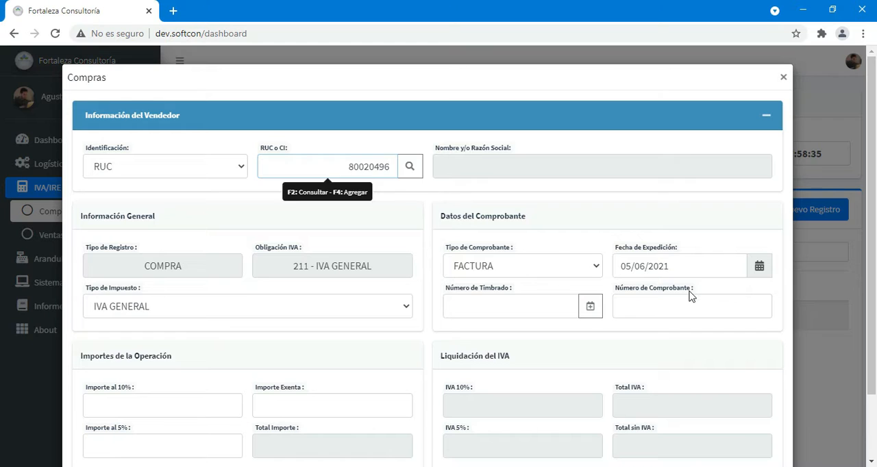
key("Return")
key("Return")
key("Return")
left_click(651, 141)
left_click(542, 302)
key("Tab")
type("001-009-0001001")
key("Tab")
- Enter operation amounts of 350000 and 25000 and save the purchase record
type("350000")
key("Tab")
type("25000")
key("Tab")
scroll(542, 303, "down", 2)
left_click(692, 432)
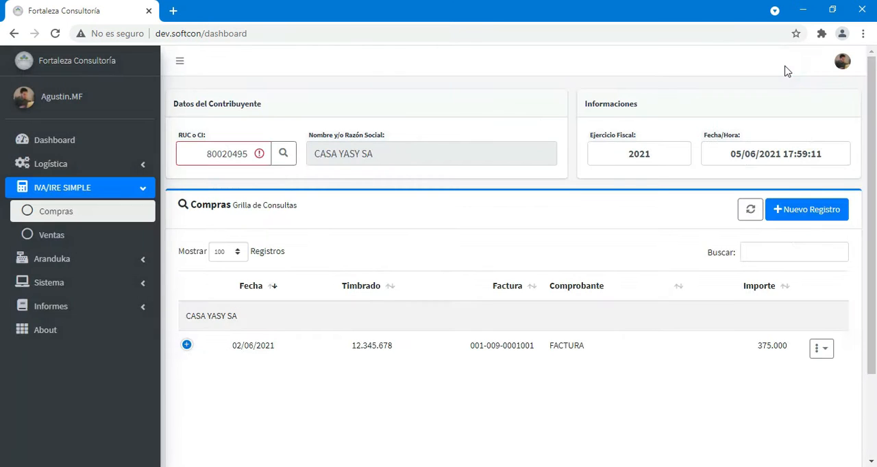
- Leave the purchase form, view the 02/06/2021 CASA YASY SA invoice in its edit form and close it unchanged
left_click(204, 352)
left_click(204, 352)
left_click(822, 348)
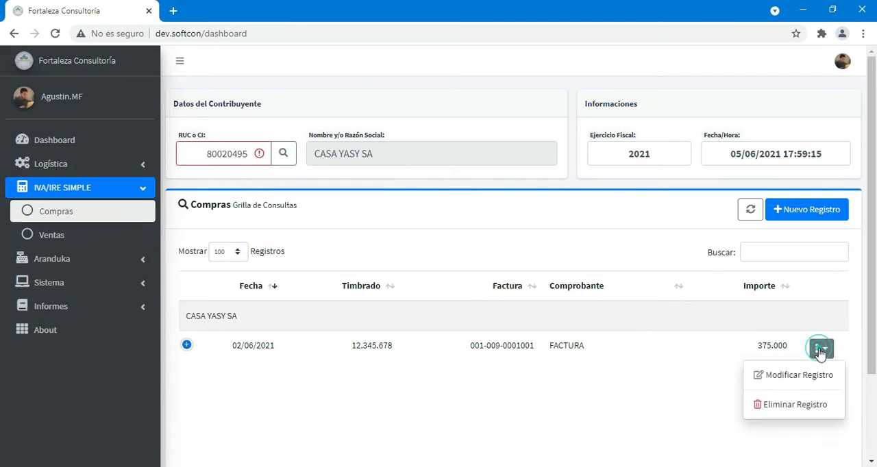
left_click(793, 372)
left_click(789, 78)
- Delete the 02/06/2021 CASA YASY SA purchase record and confirm the deletion
left_click(822, 348)
left_click(760, 405)
left_click(534, 204)
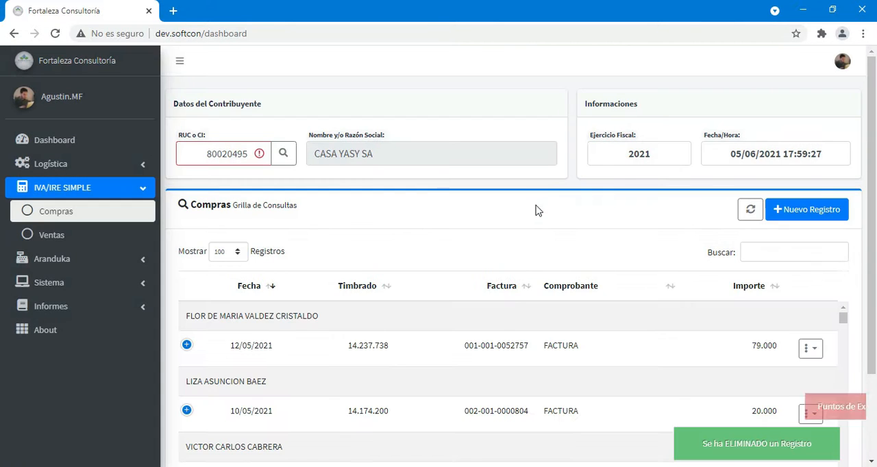
- Open Ventas and choose METALURGICA FERNANDEZ SOCIEDAD ANONIMA COMERCIAL INDUSTRIAL as the taxpayer by searching for its RUC
left_click(52, 237)
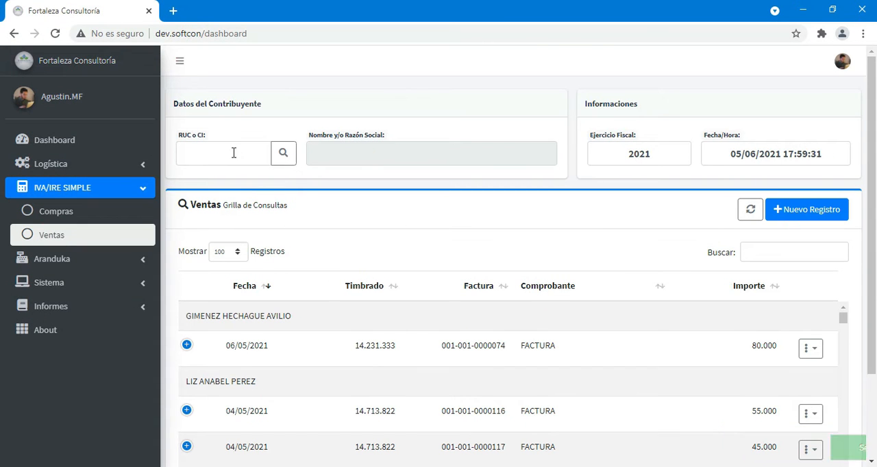
left_click(228, 148)
key("F2")
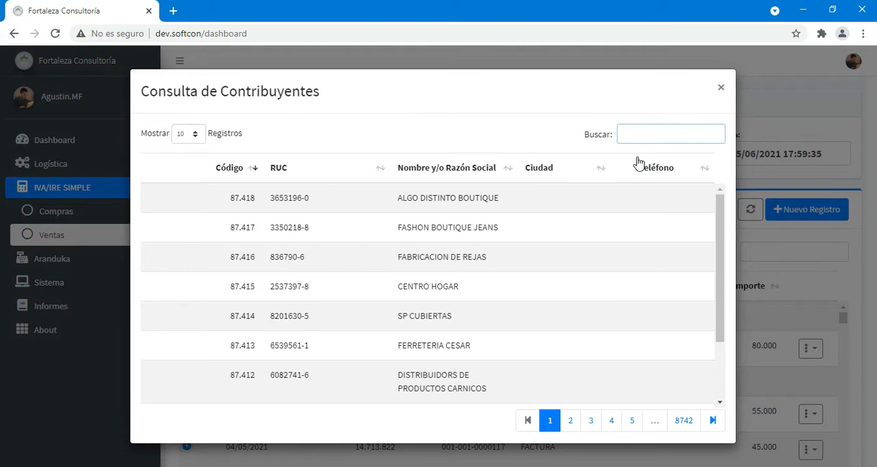
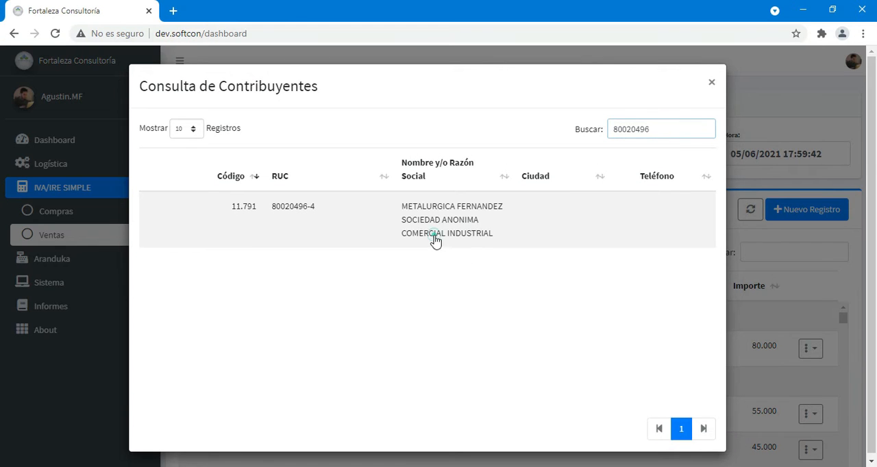
double_click(434, 239)
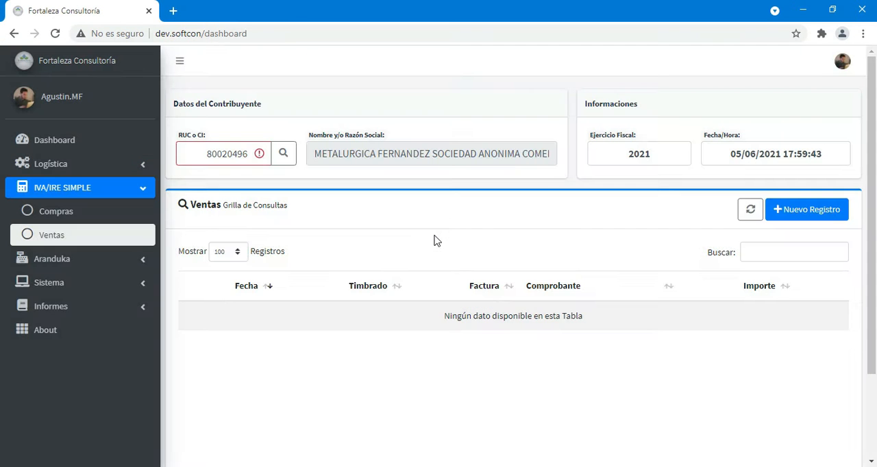
- Start a new sales record and enter METALURGICA FERNANDEZ's RUC as the buyer, keeping IVA GENERAL as tax type
left_click(806, 209)
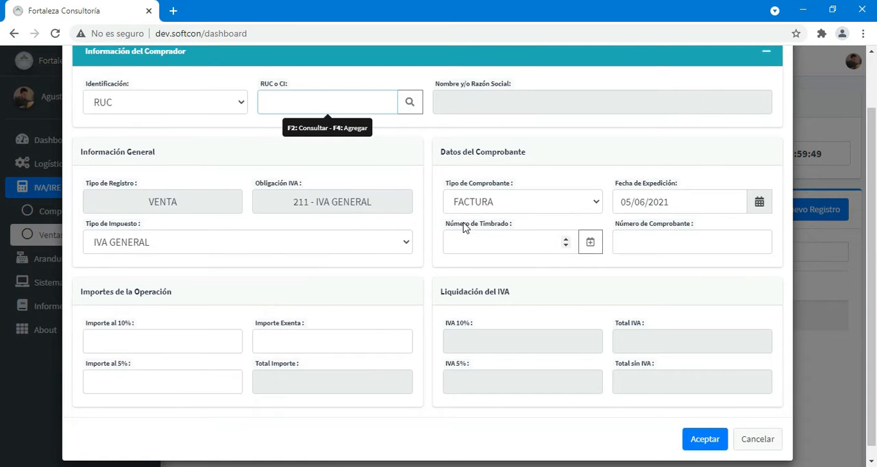
key("Return")
key("Return")
key("Return")
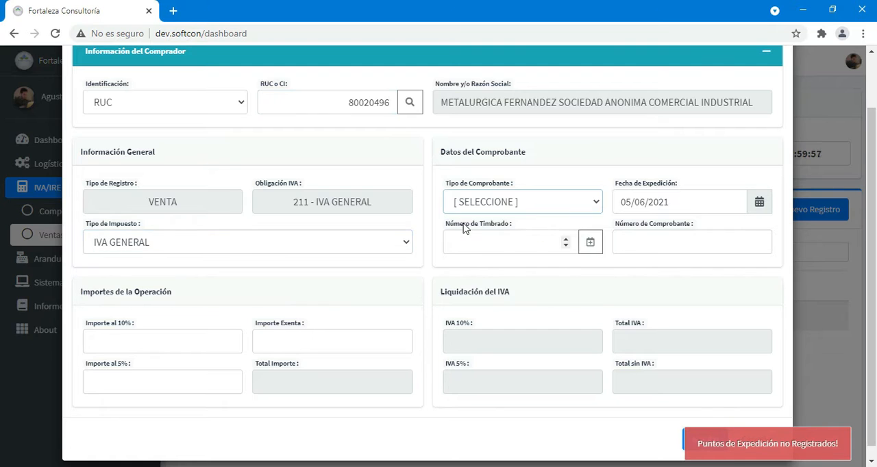
left_click(534, 203)
left_click(542, 245)
left_click(759, 202)
left_click(690, 224)
left_click(525, 242)
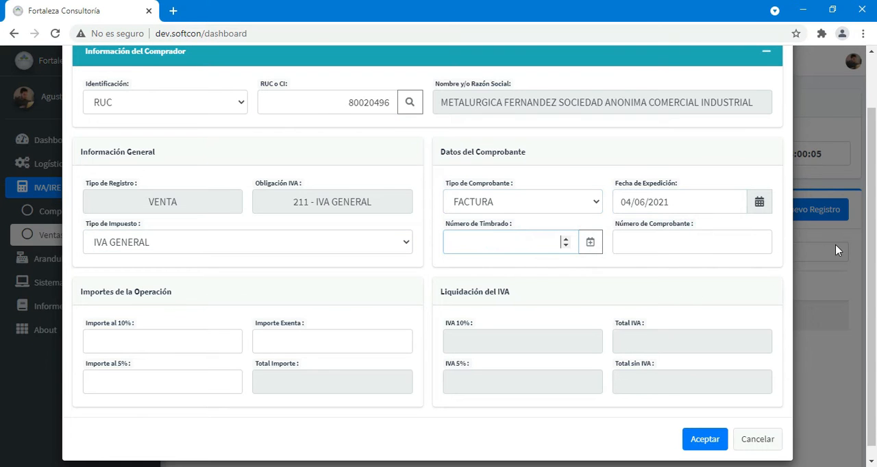
key("Tab")
type("010")
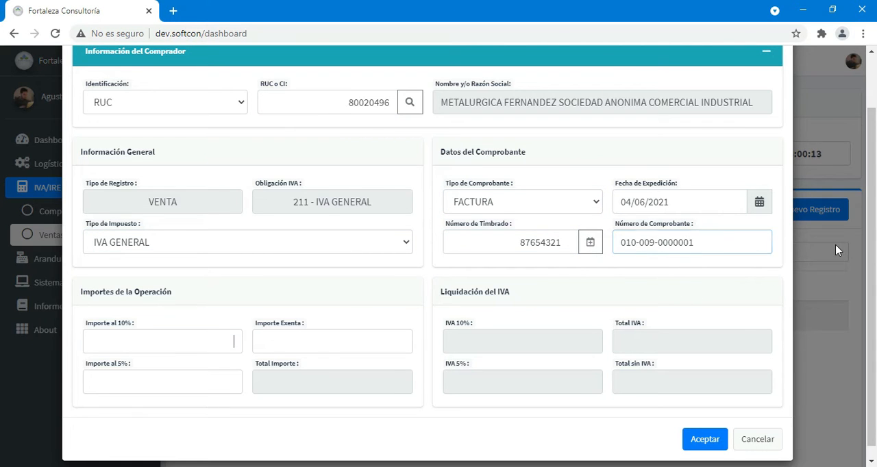
type("5500000")
- Enter sale amounts of 550.000 at 10%, 550.000 at 5% and 20.000 exempt, and submit the record
key("Tab")
type("550000")
key("Tab")
type("200")
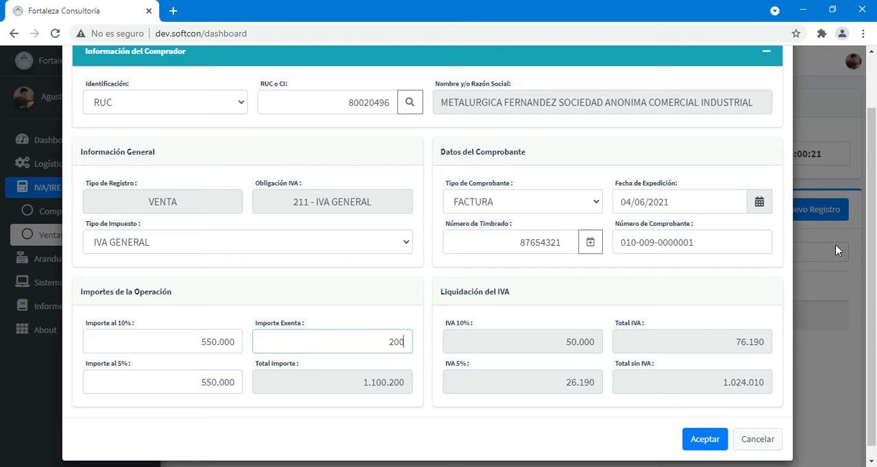
key("BackSpace")
key("Return")
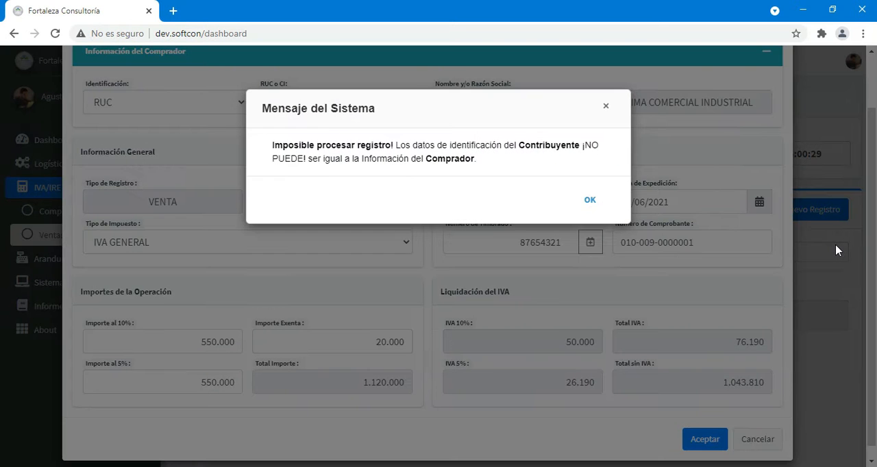
- Dismiss the system message and replace the buyer's RUC with CASA YASY SA's, keeping IVA GENERAL as the tax type
left_click(589, 197)
type("5")
key("Return")
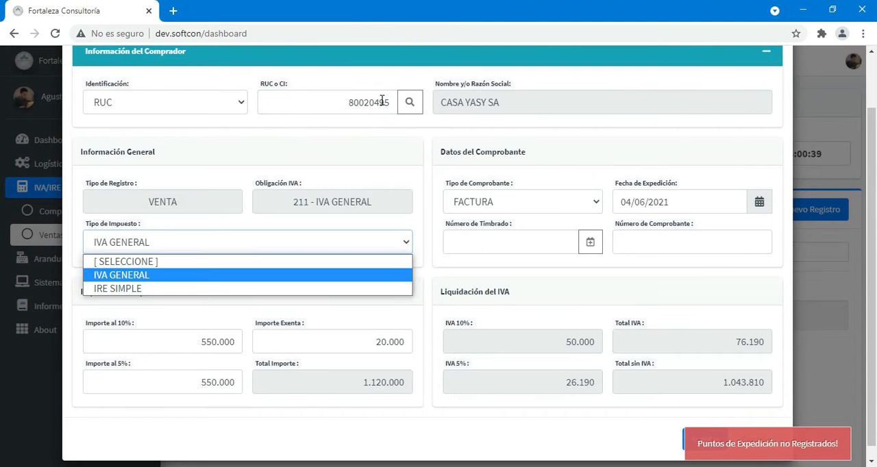
key("Return")
type("87654321")
key("Return")
type("01_-___-_______")
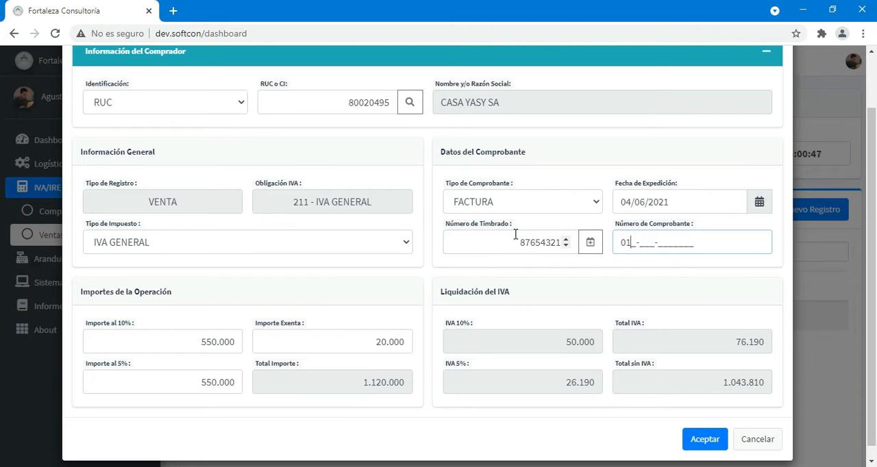
key("Return")
key("Return")
key("Return")
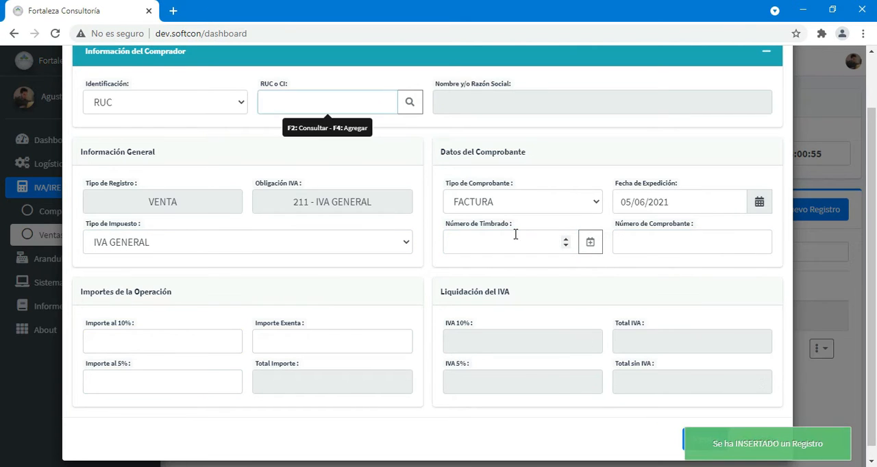
- Leave the blank sales form and open the 04/06/2021 CASA YASY SA sale for editing
left_click(211, 343)
left_click(212, 345)
left_click(821, 349)
left_click(797, 372)
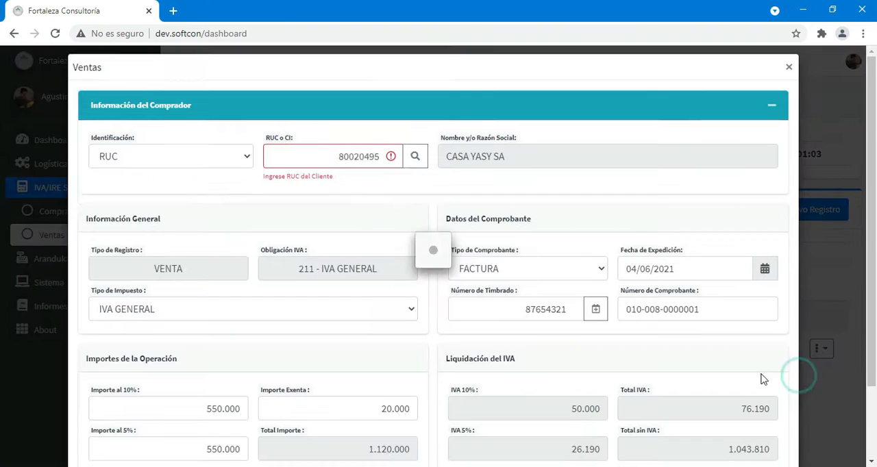
- Start a Punto de Expedición with timbrado 87654321, then cancel it and close the sale form unchanged
left_click(596, 306)
left_click(446, 186)
type("87654321")
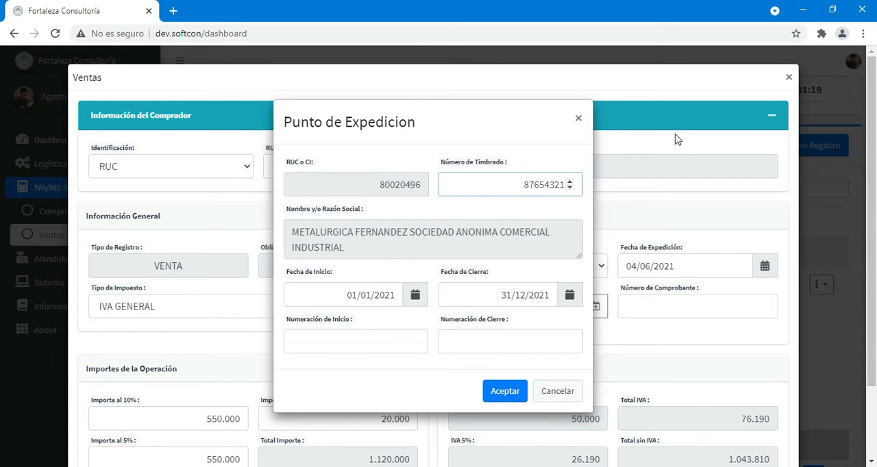
left_click(558, 391)
left_click(788, 77)
- Delete the 04/06/2021 CASA YASY SA sale record and confirm the deletion
left_click(819, 285)
left_click(797, 327)
left_click(523, 201)
scroll(609, 344, "down", 5)
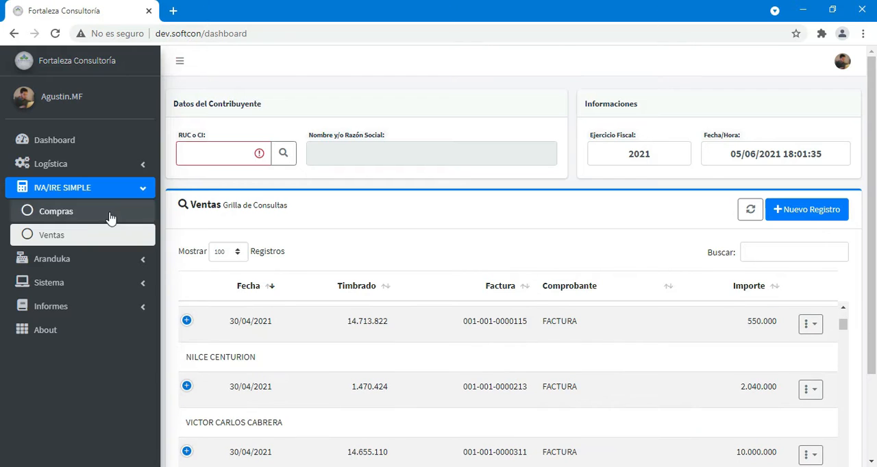
- Open Ingresos under Aranduka, choose ALGO DISTINTO BOUTIQUE as the taxpayer and start a new income record
left_click(86, 251)
left_click(113, 189)
left_click(61, 235)
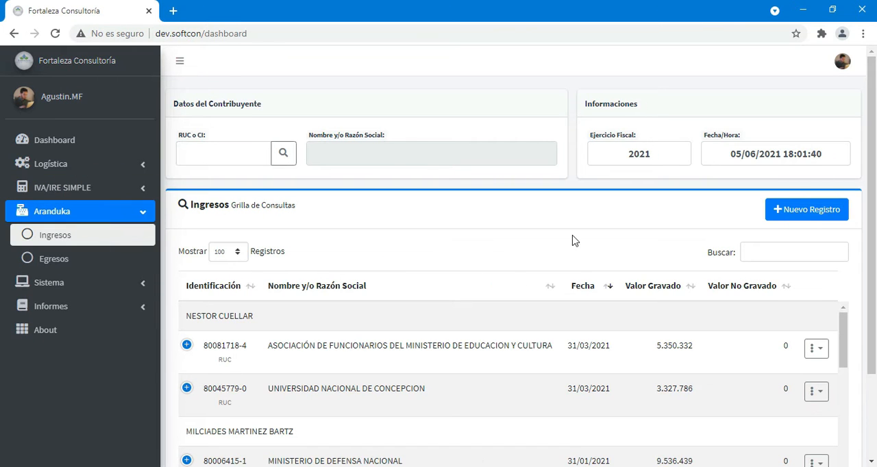
left_click(824, 214)
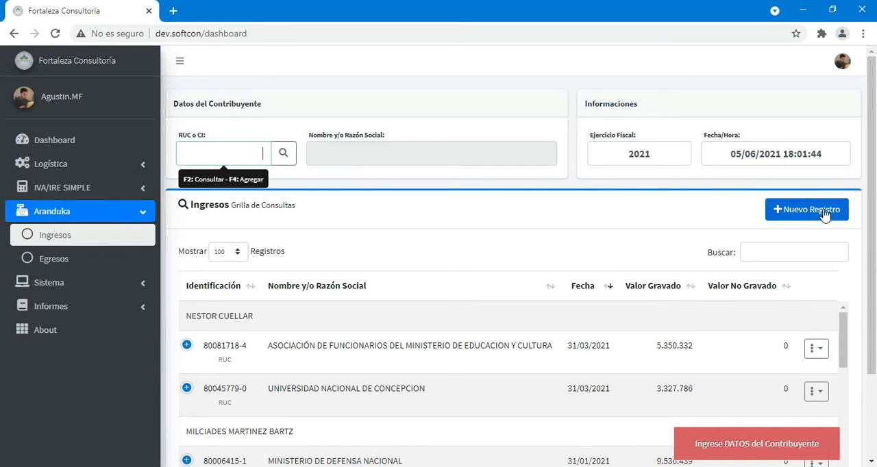
left_click(283, 153)
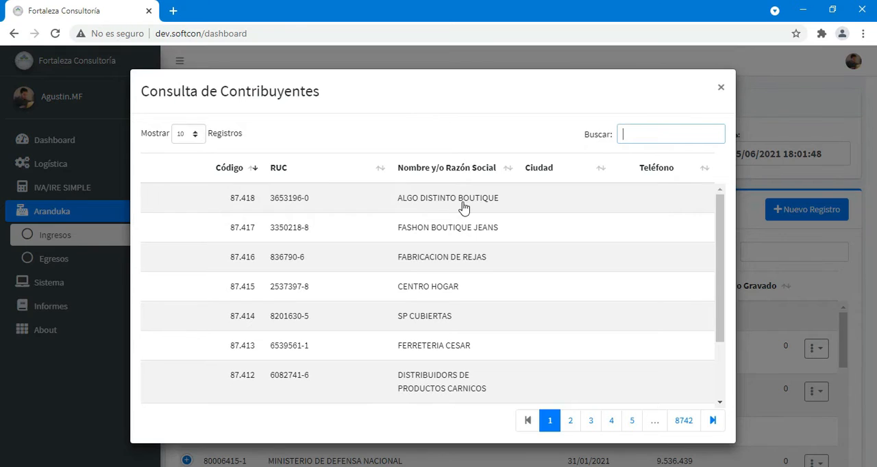
left_click(463, 208)
left_click(774, 211)
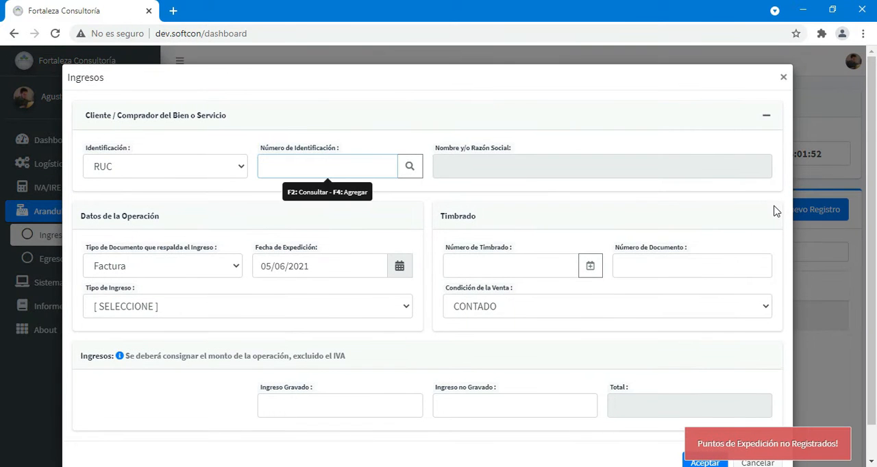
- Try other supporting document types for the income record, ending with Liquidación de Salarios
left_click(171, 279)
left_click(169, 323)
left_click(175, 280)
left_click(165, 337)
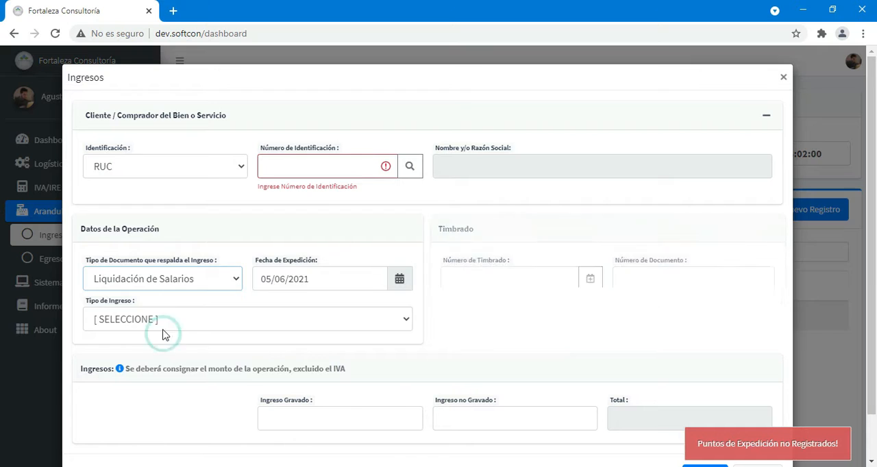
- Change the income's document type to Extracto de Cuenta and choose VISION BANCO S.A.E.C.A. as the bank
left_click(189, 280)
left_click(191, 352)
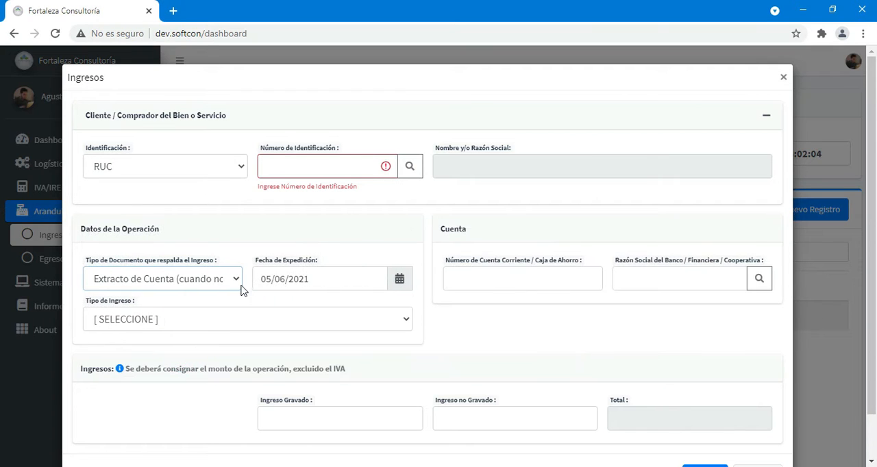
left_click(510, 276)
left_click(681, 278)
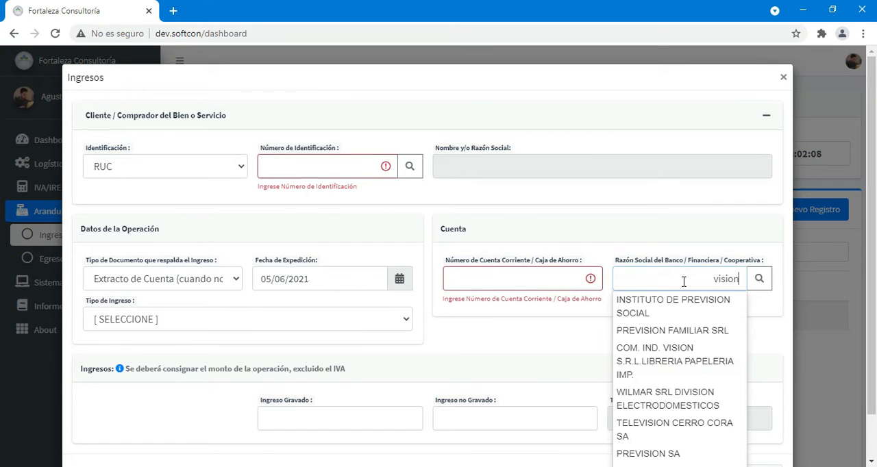
type("vision banc")
left_click(684, 300)
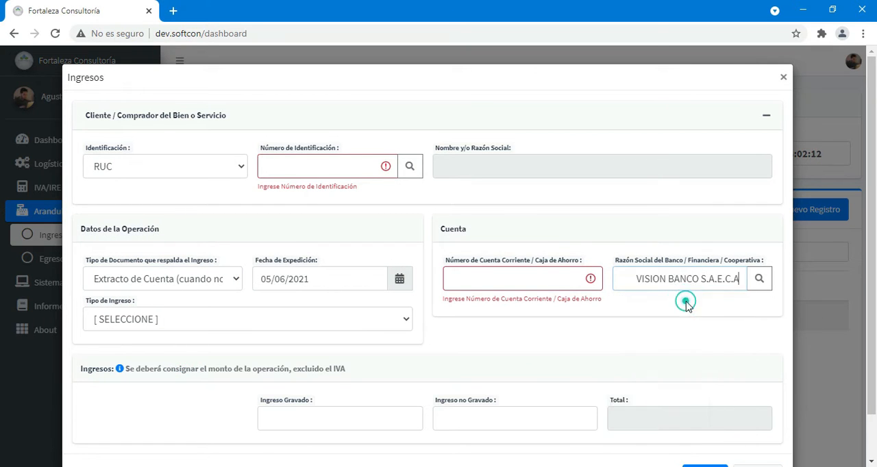
- Try another income document type, return it to Factura and close the income form without saving
left_click(196, 291)
left_click(172, 365)
left_click(232, 290)
left_click(172, 312)
scroll(336, 322, "down", 1)
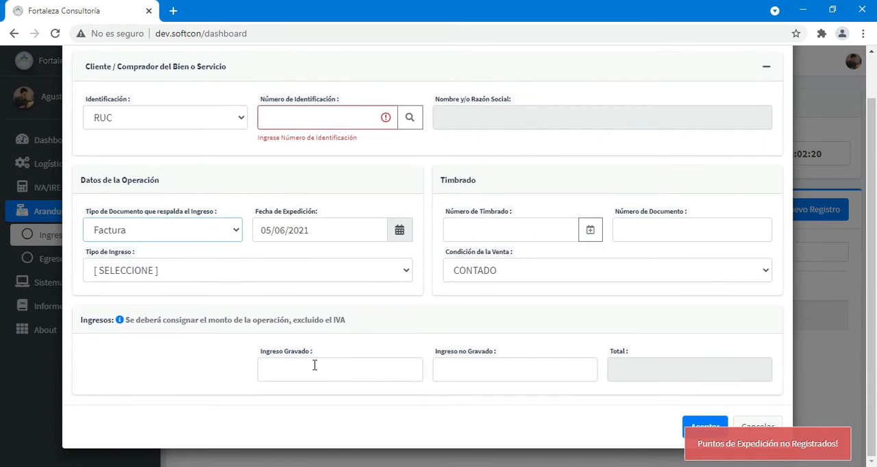
scroll(728, 141, "up", 1)
left_click(783, 77)
- Open Egresos, enter METALURGICA FERNANDEZ's RUC as the taxpayer and start a new expense record
left_click(76, 259)
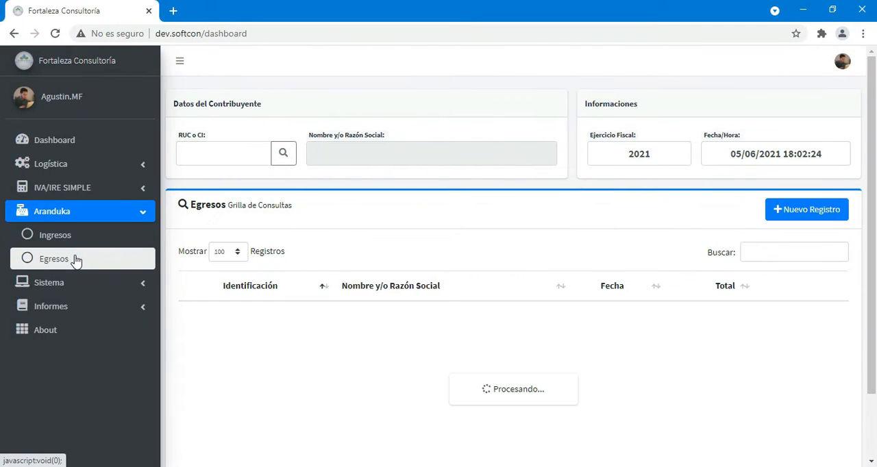
left_click(781, 215)
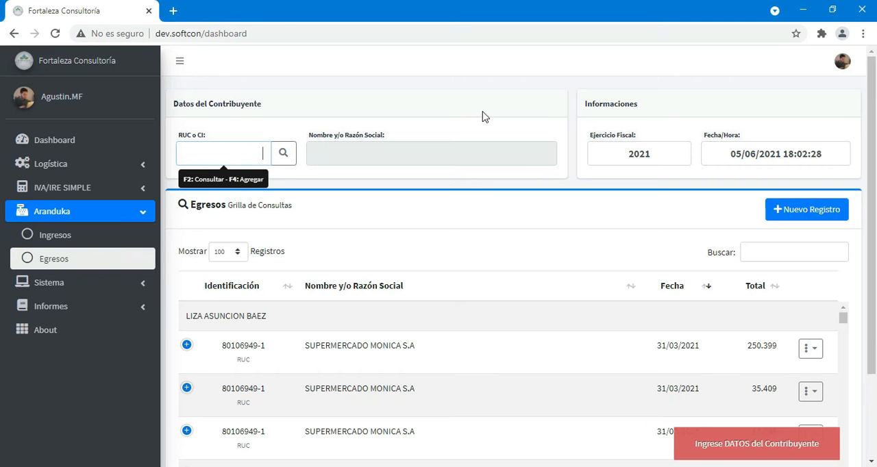
key("Return")
key("Return")
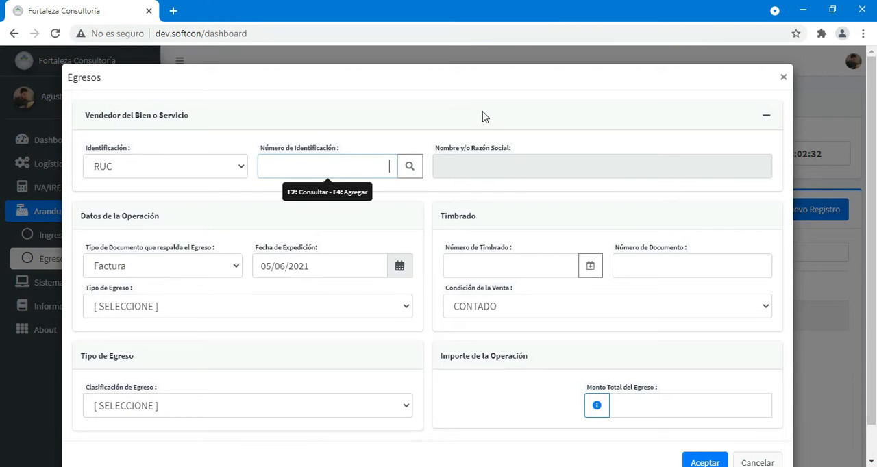
- Try different supporting document types for the expense, including Ticket (Máquina Registradora) and Despacho de Importación
left_click(177, 269)
left_click(154, 109)
left_click(157, 279)
left_click(166, 159)
left_click(202, 277)
left_click(172, 176)
left_click(184, 279)
left_click(199, 232)
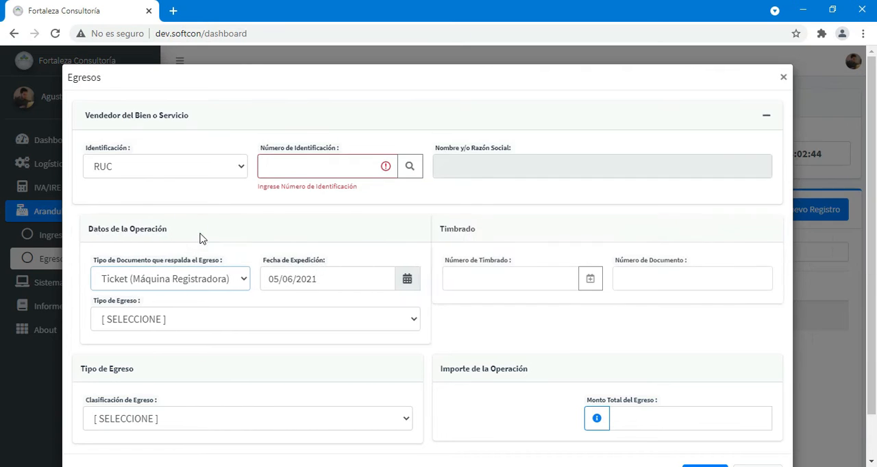
left_click(186, 279)
left_click(184, 246)
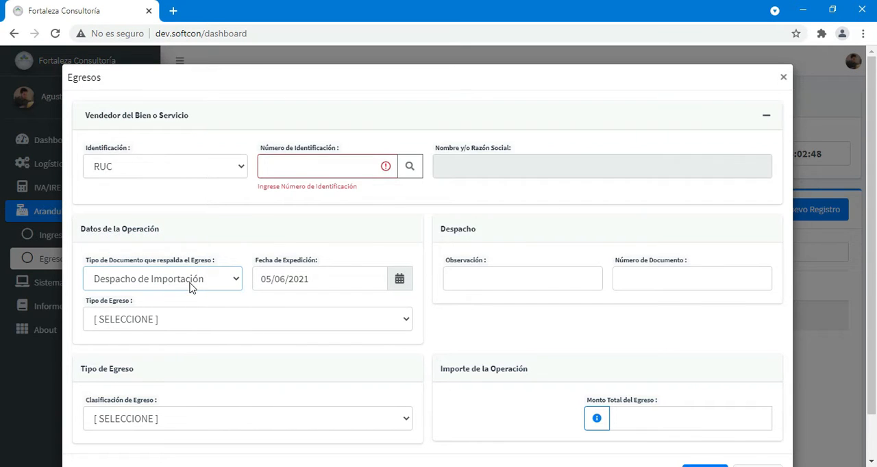
- Set the expense's document type to Autofactura and its expense type to Gasto, and view the classification options
left_click(190, 287)
left_click(175, 112)
scroll(251, 270, "down", 1)
scroll(251, 271, "down", 1)
left_click(264, 370)
left_click(233, 271)
left_click(143, 303)
left_click(185, 368)
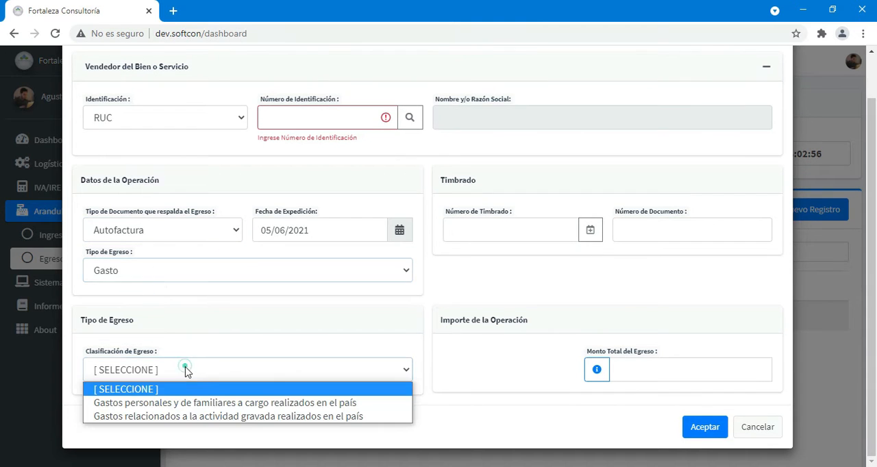
- Change the expense type to Inversiones Personales y Familiares a Cargo, classified as Adquisición de inmuebles, construcción o mejoras de inmuebles
left_click(164, 274)
left_click(166, 320)
left_click(173, 366)
left_click(182, 274)
left_click(180, 333)
left_click(179, 370)
left_click(177, 404)
- Enter 350.000 as the total expense amount and close the expense form without saving
left_click(757, 374)
type("35")
scroll(743, 358, "up", 1)
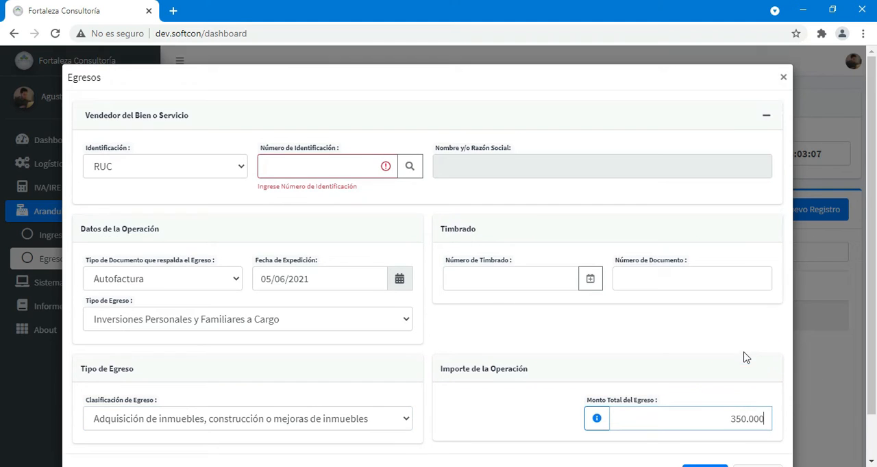
left_click(780, 78)
- Open the Reportes page under Informes
left_click(83, 285)
left_click(82, 285)
left_click(76, 213)
left_click(87, 257)
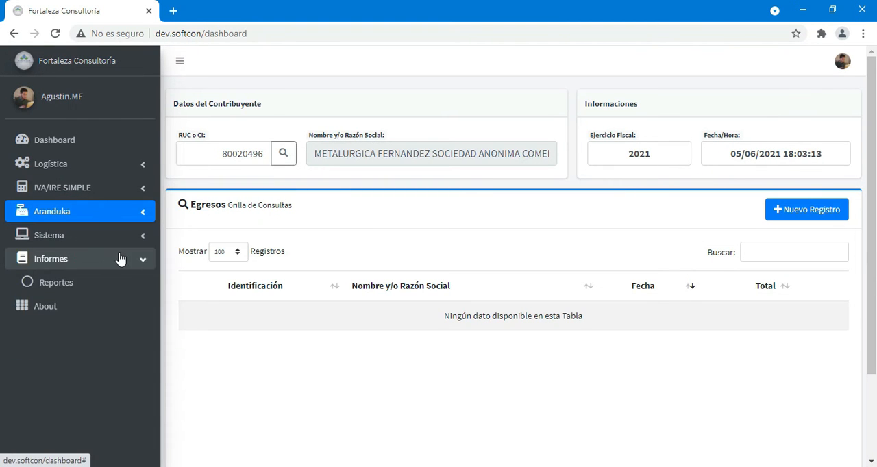
left_click(109, 287)
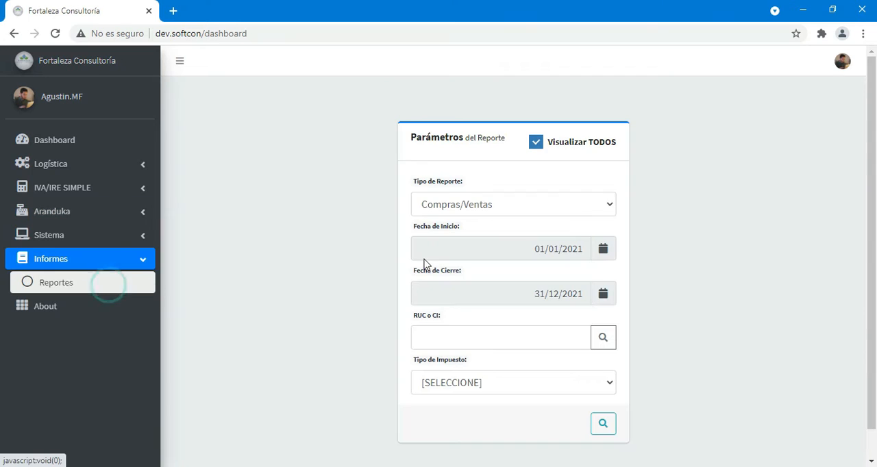
- Keep Compras/Ventas as the report type and choose the taxpayer by searching for their name
left_click(533, 212)
left_click(482, 253)
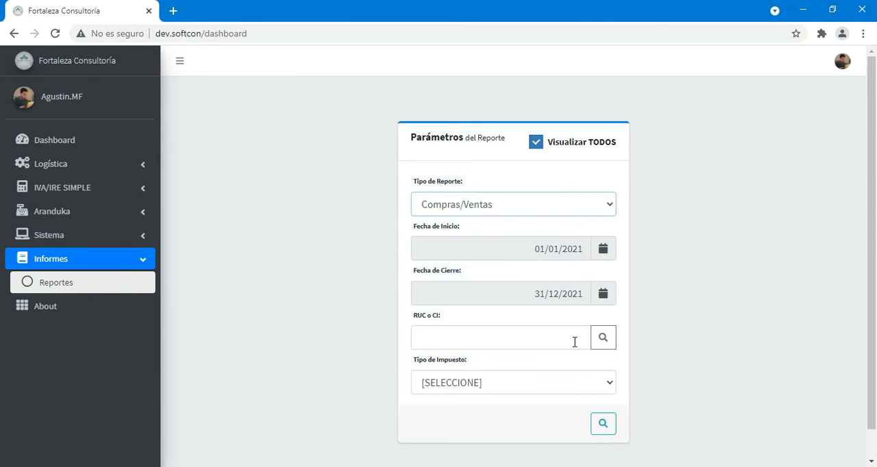
left_click(603, 340)
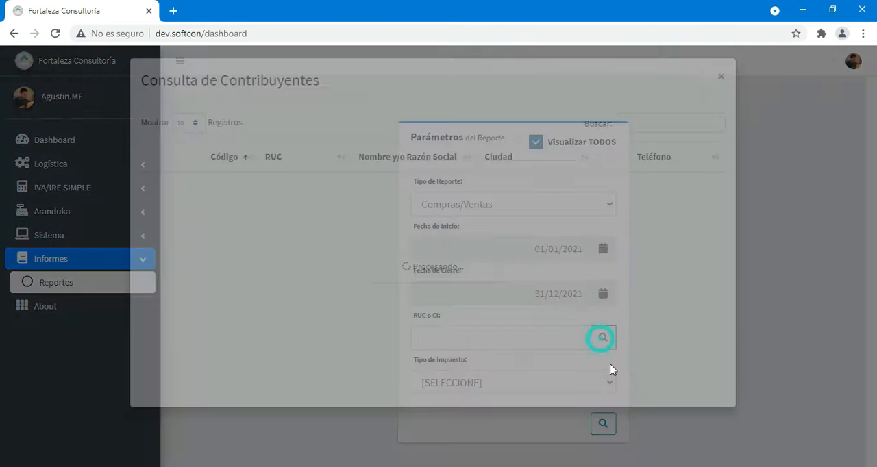
type("tere")
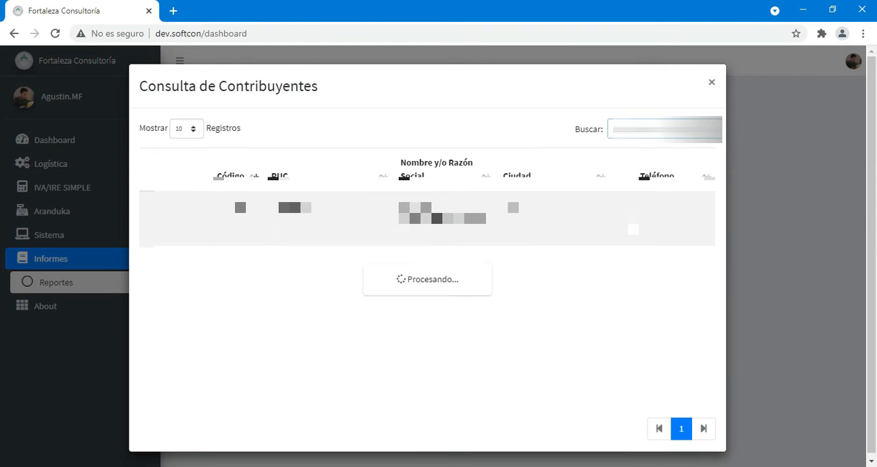
left_click(496, 231)
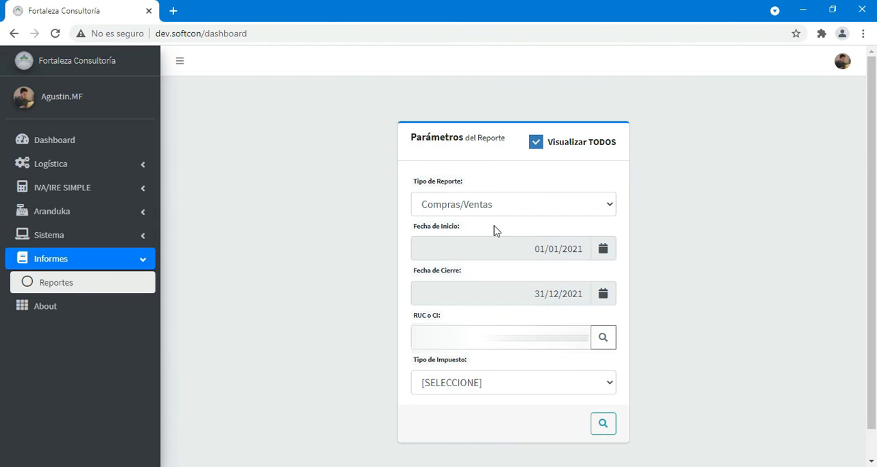
- Generate the Compras/Ventas report for all 2021 transactions, review the summary and close it
left_click(551, 207)
left_click(496, 249)
left_click(597, 428)
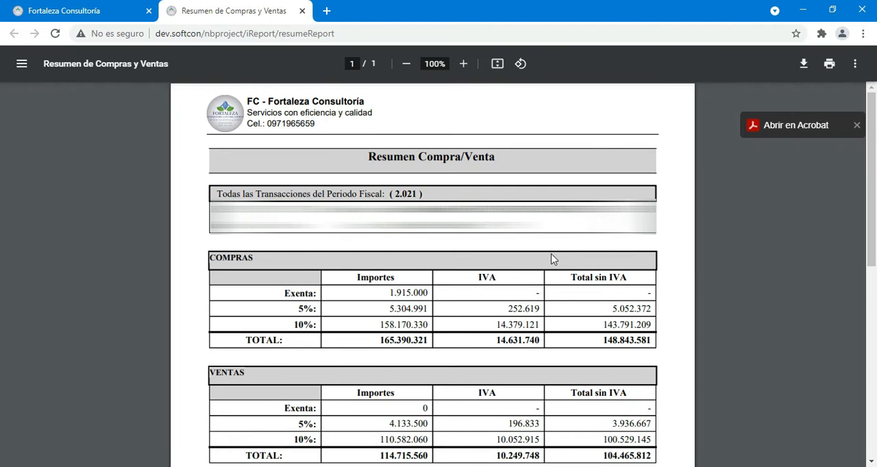
scroll(554, 259, "down", 2)
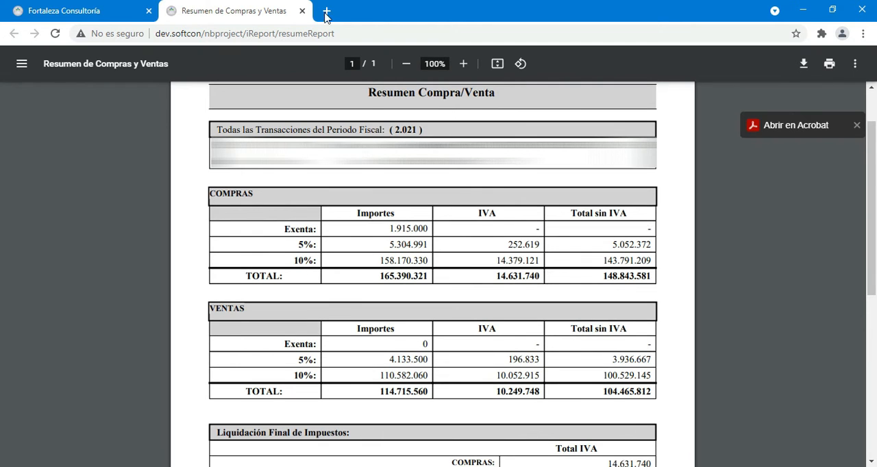
left_click(302, 11)
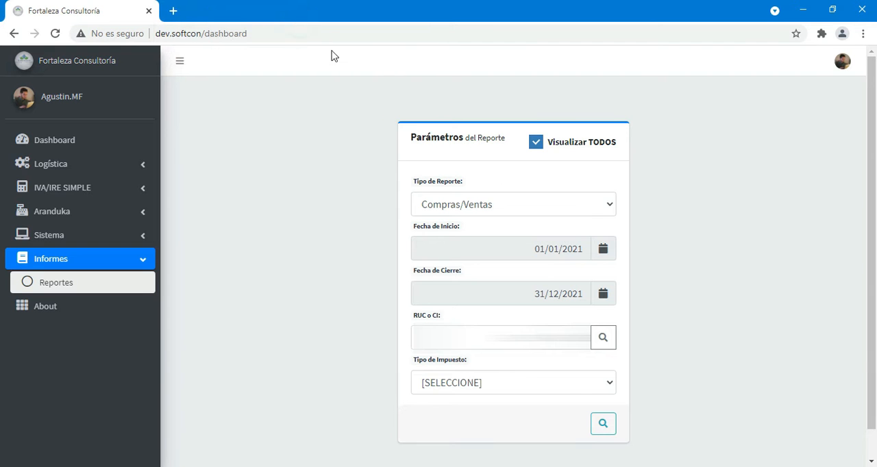
- Turn off Visualizar TODOS and set the report period from 01/03/2021 to 31/03/2021
left_click(536, 144)
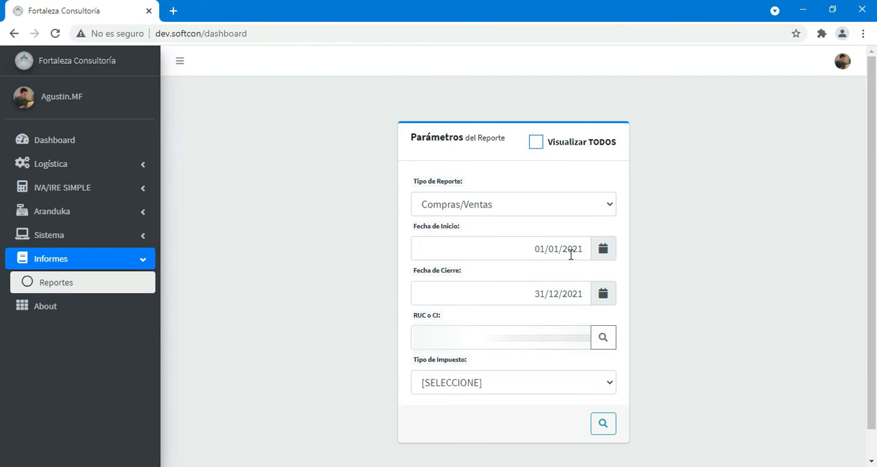
left_click(571, 255)
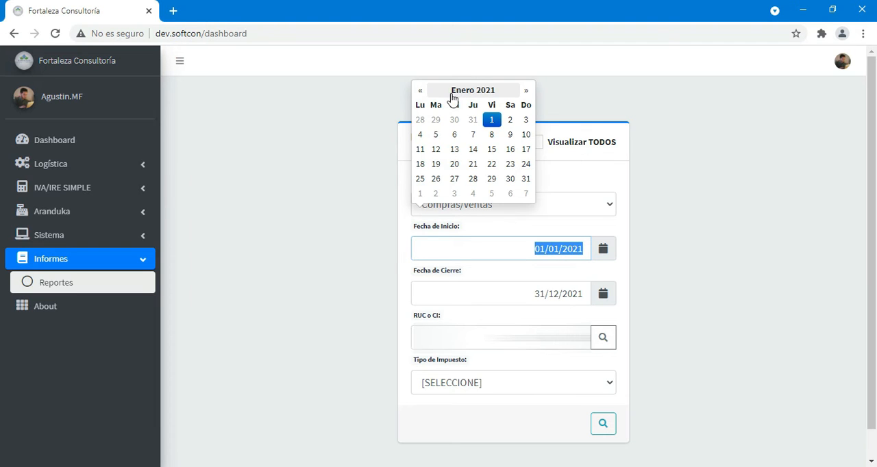
left_click(487, 94)
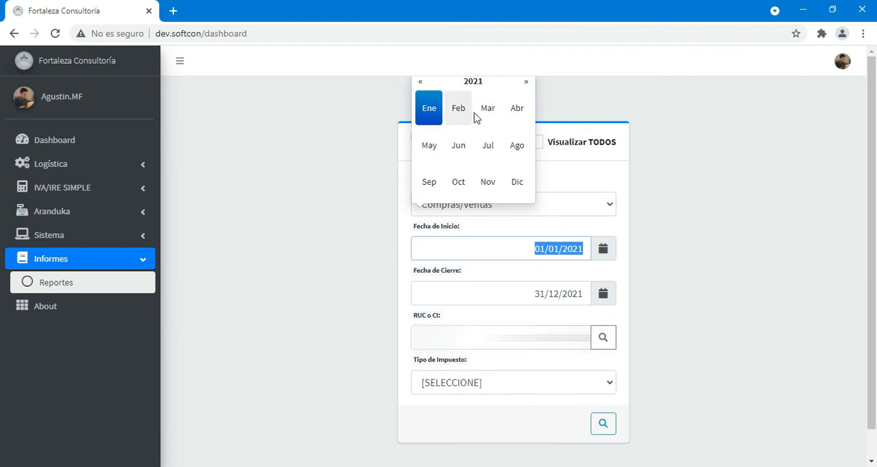
left_click(488, 110)
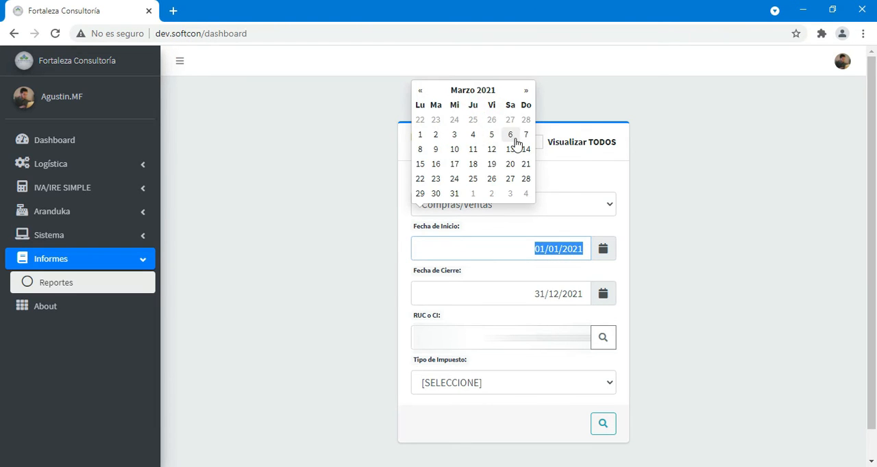
left_click(420, 135)
left_click(537, 291)
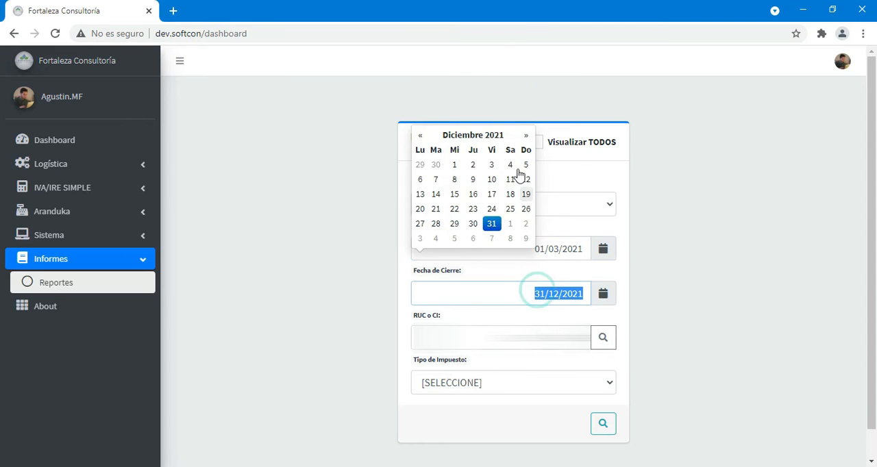
left_click(475, 139)
left_click(486, 156)
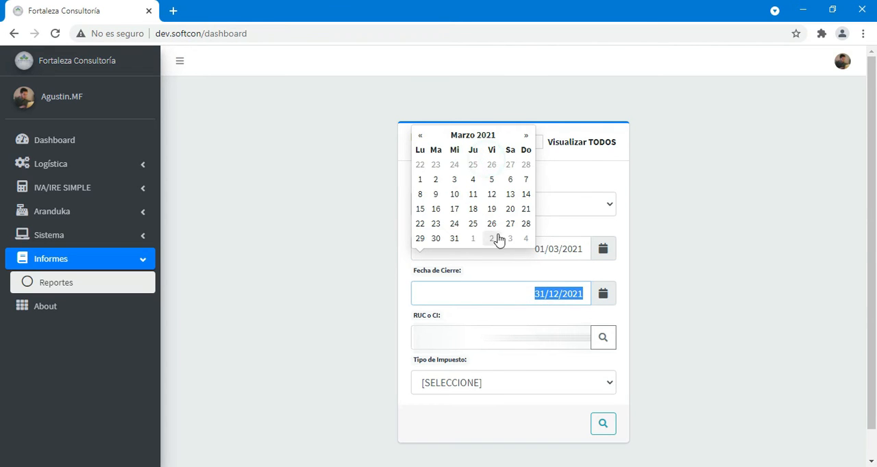
left_click(454, 238)
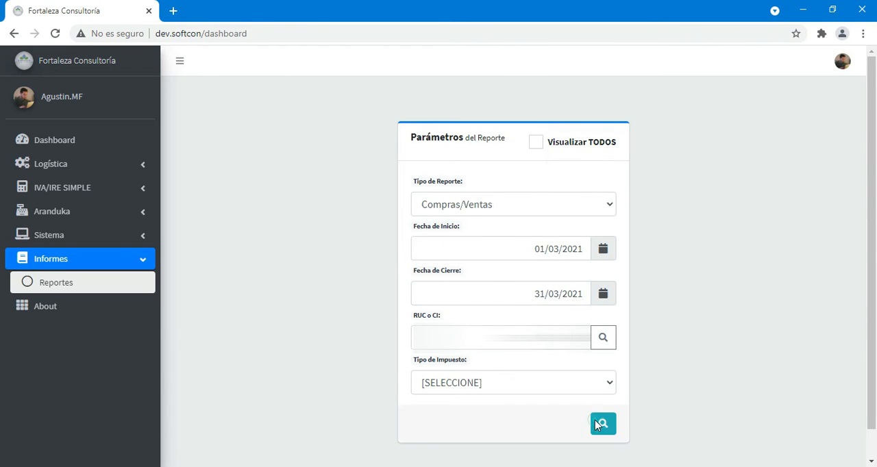
- Generate the Compras/Ventas summary for March 2021, review its purchases, sales and tax settlement, and close it
left_click(602, 424)
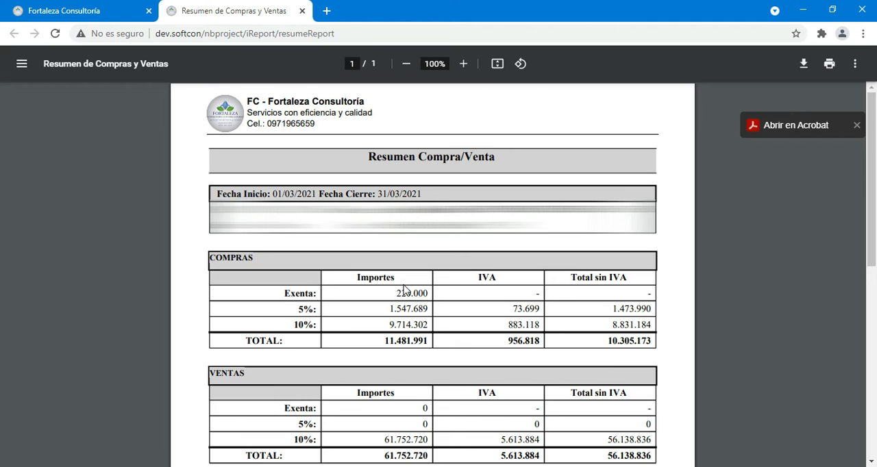
scroll(378, 194, "down", 3)
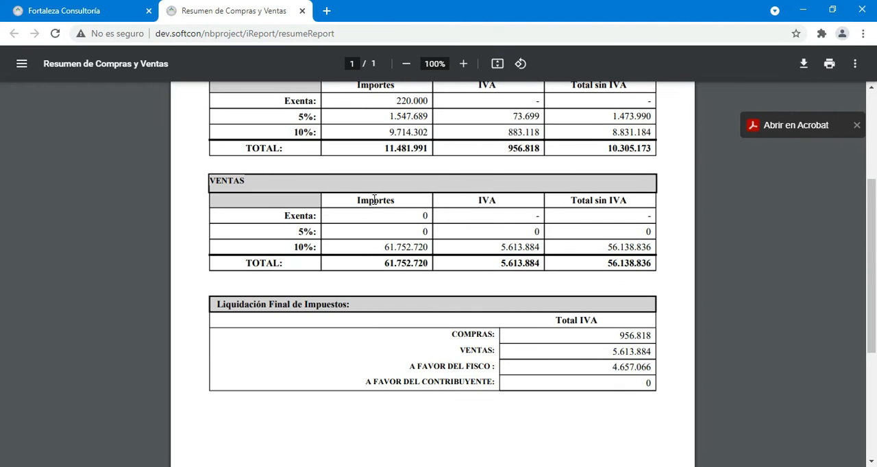
scroll(375, 199, "up", 2)
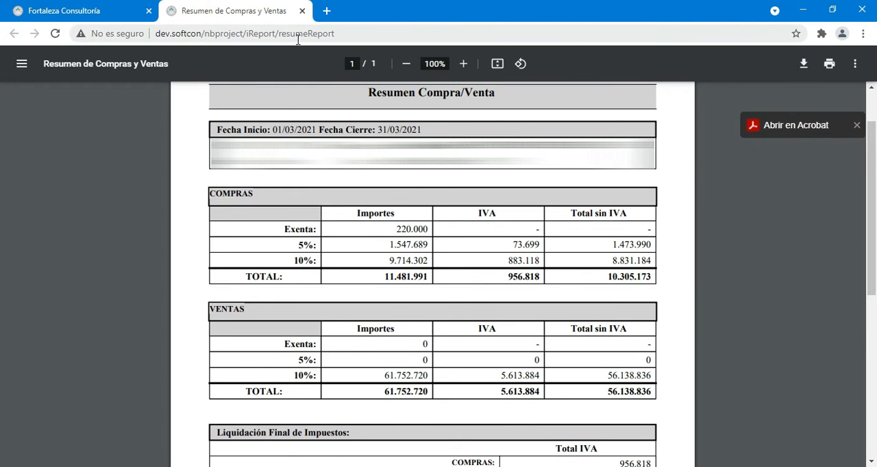
left_click(303, 10)
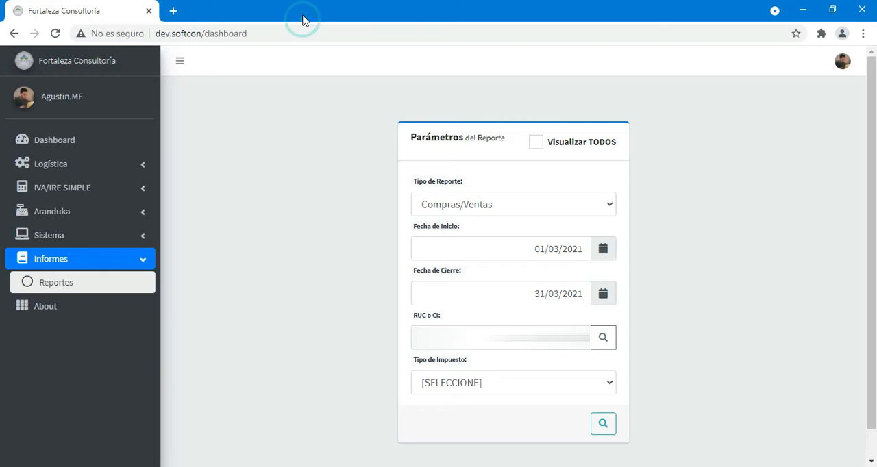
- Generate the Formulario 120 - Impuesto al Valor Agregado report, look through the form and close it
left_click(477, 214)
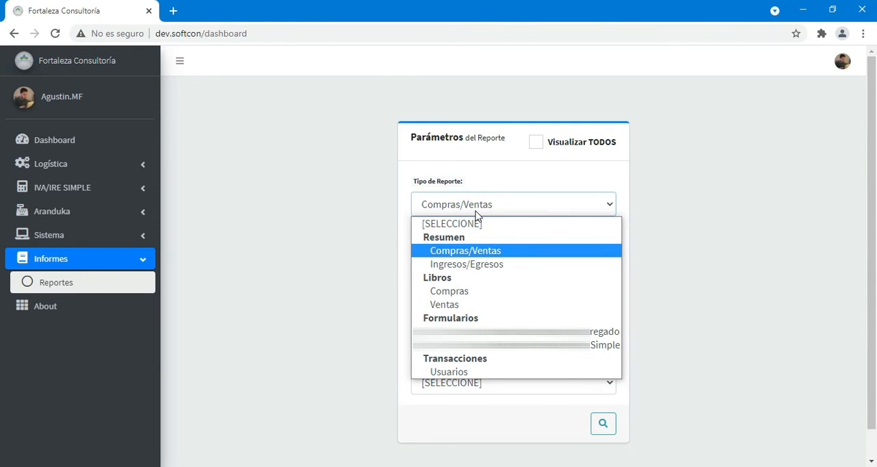
left_click(514, 332)
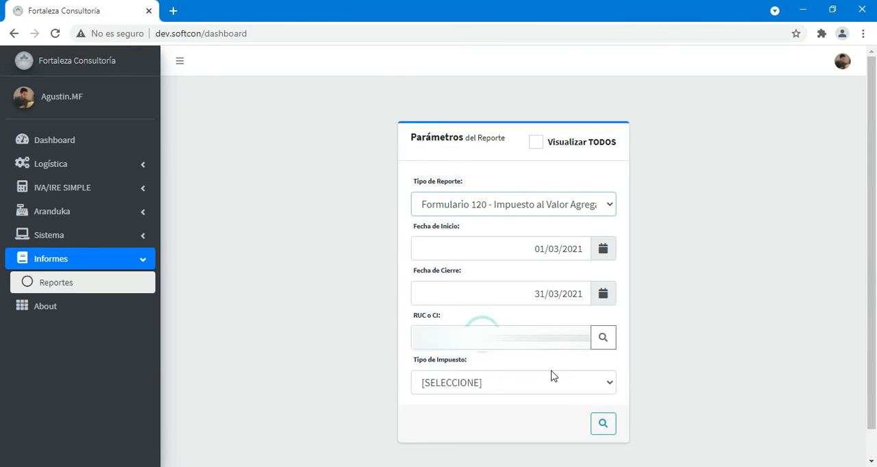
left_click(603, 423)
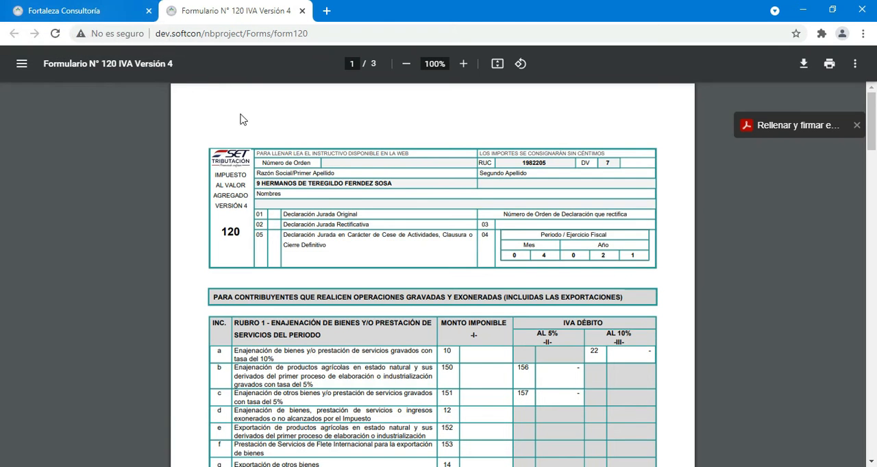
scroll(280, 173, "down", 1)
scroll(280, 175, "up", 1)
left_click(302, 13)
- Generate the Ingresos/Egresos summary for the same taxpayer and March 2021 period, look through it and close it
left_click(520, 210)
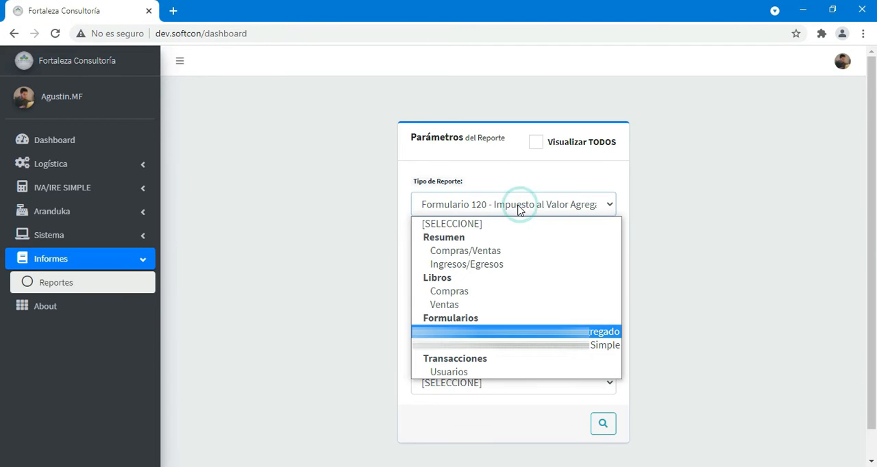
left_click(505, 265)
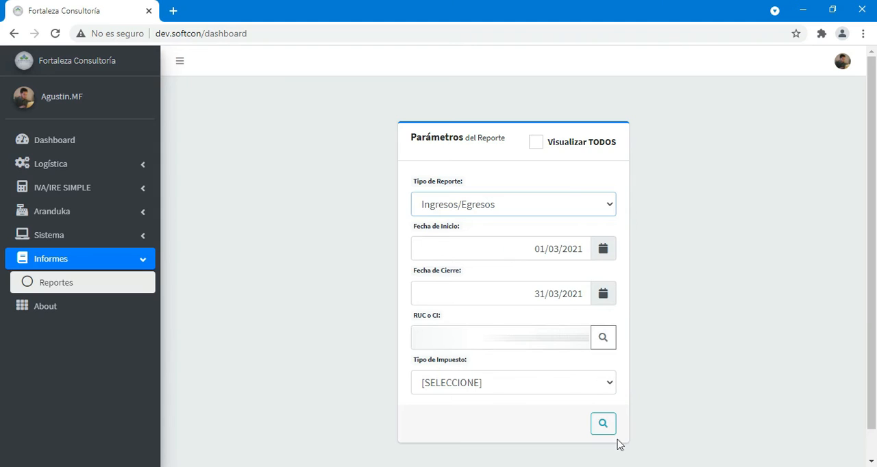
left_click(602, 424)
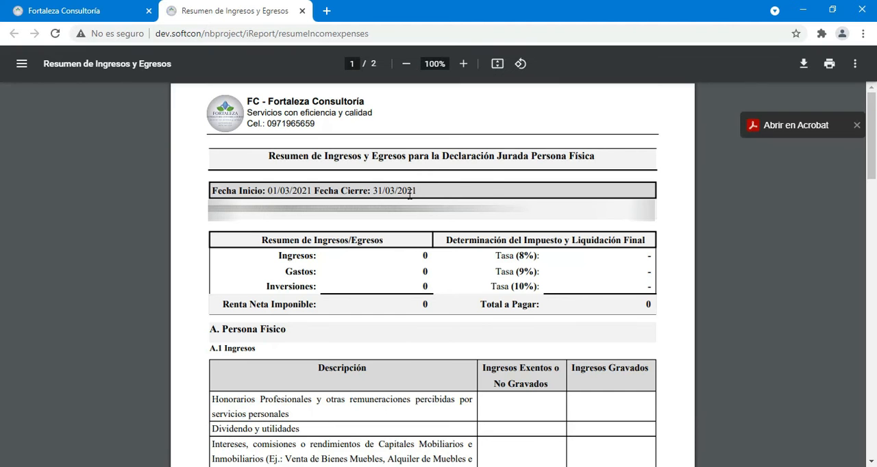
scroll(409, 198, "down", 1)
scroll(410, 198, "up", 1)
left_click(303, 11)
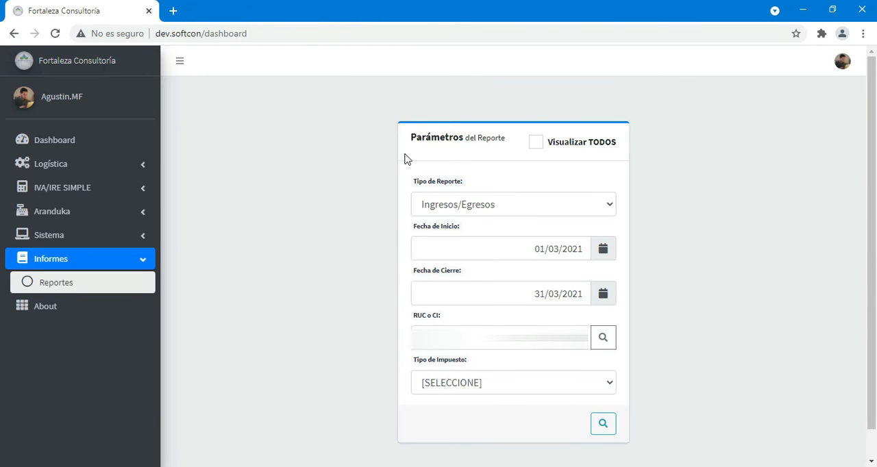
- Generate the Compras book report for March 2021, review the listed documents and general total, and close it
left_click(558, 205)
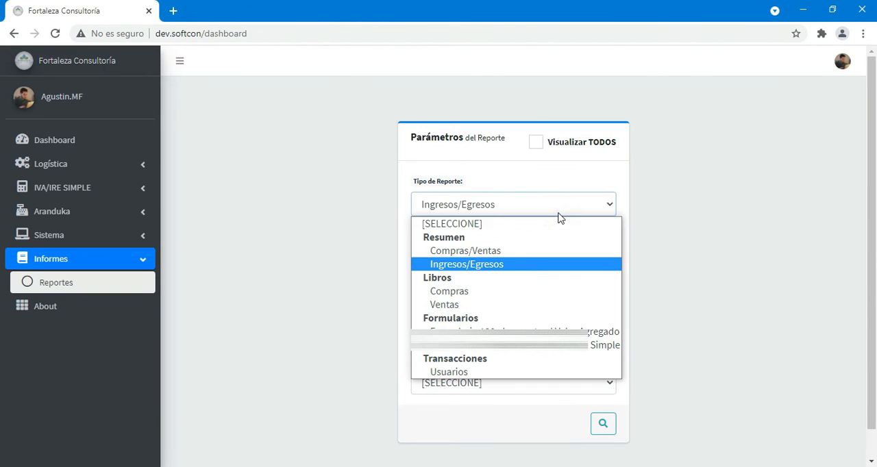
left_click(513, 292)
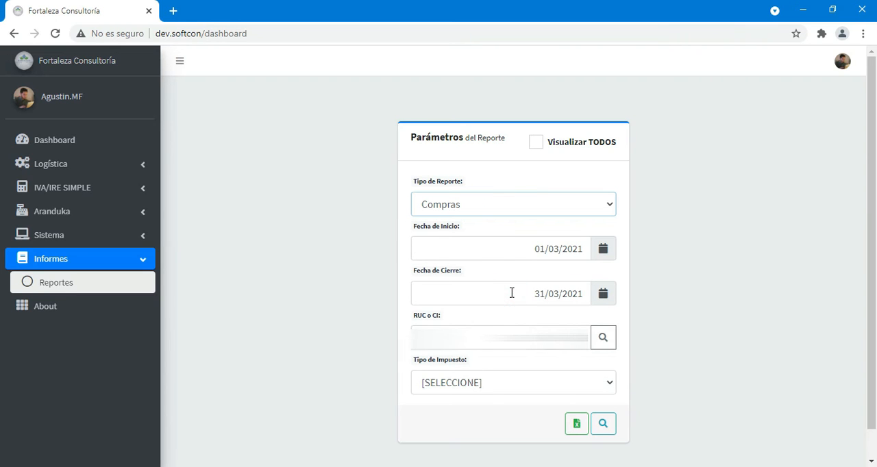
left_click(602, 423)
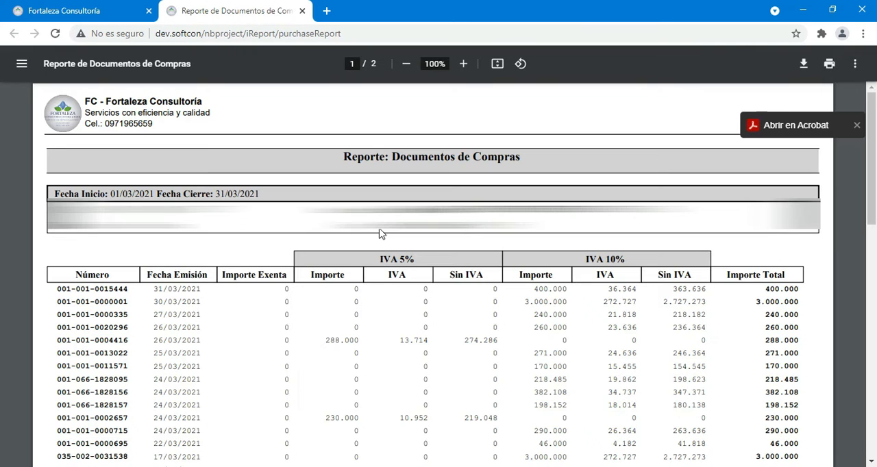
scroll(381, 236, "down", 10)
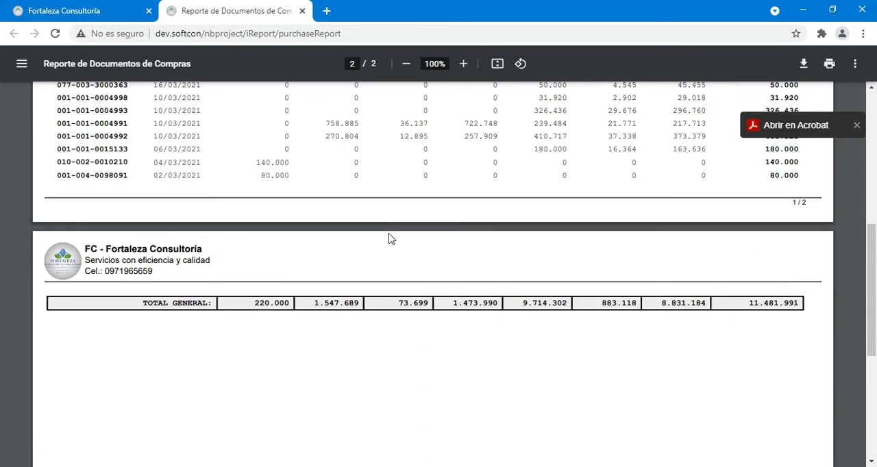
scroll(388, 238, "up", 10)
left_click(302, 11)
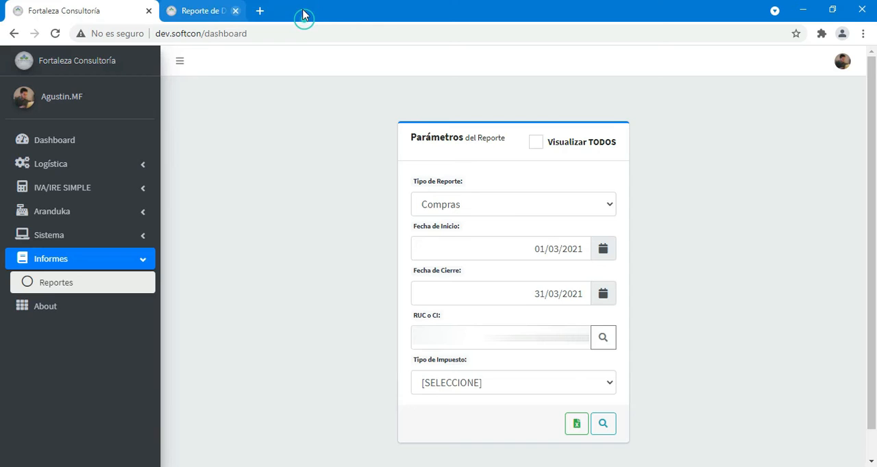
- Export the Compras book to Excel, open the downloaded workbook, review its contents and close it
left_click(577, 423)
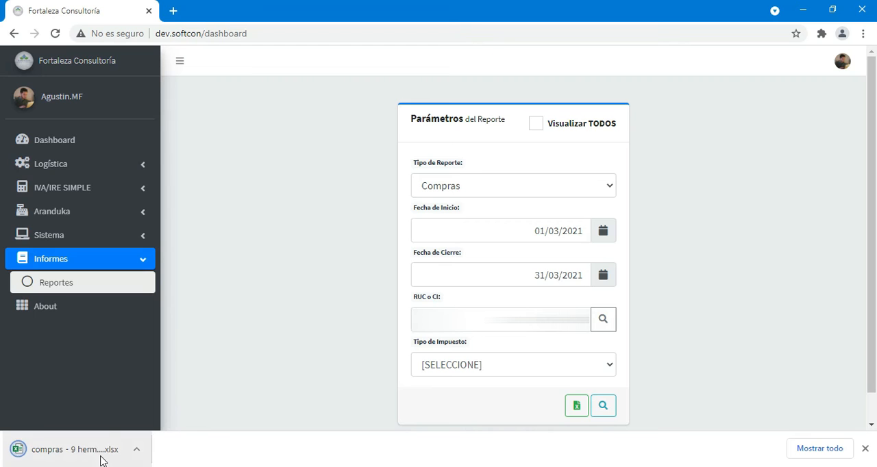
left_click(75, 449)
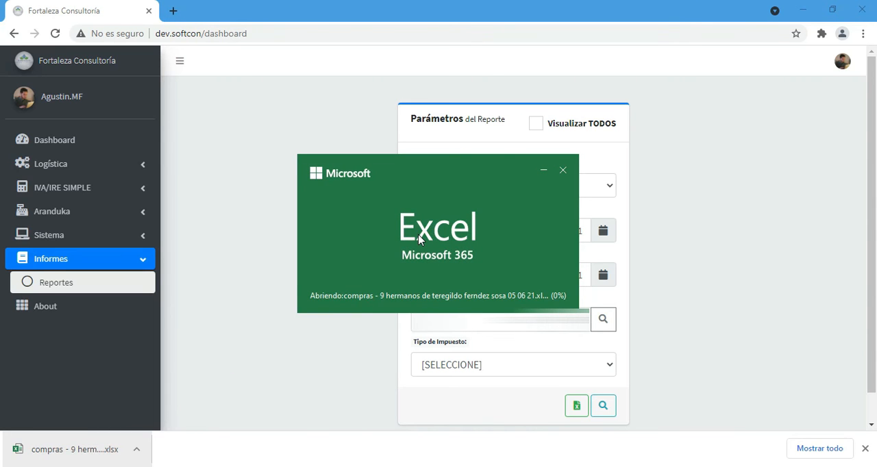
scroll(438, 267, "down", 8)
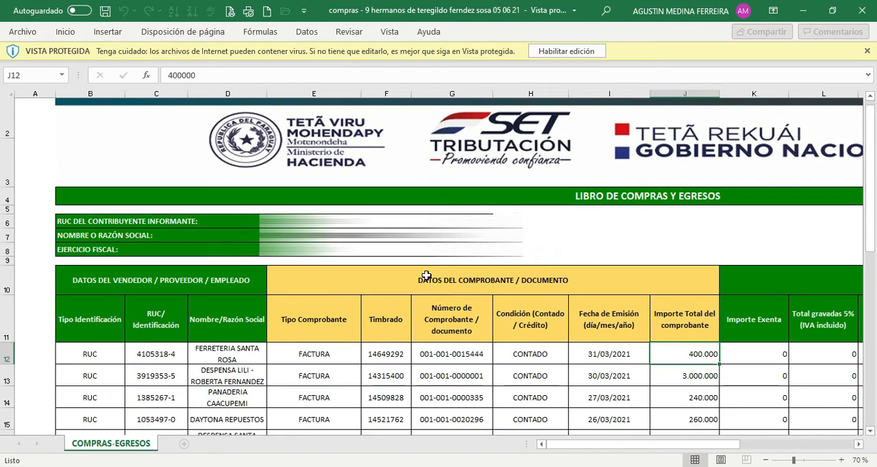
scroll(418, 317, "up", 8)
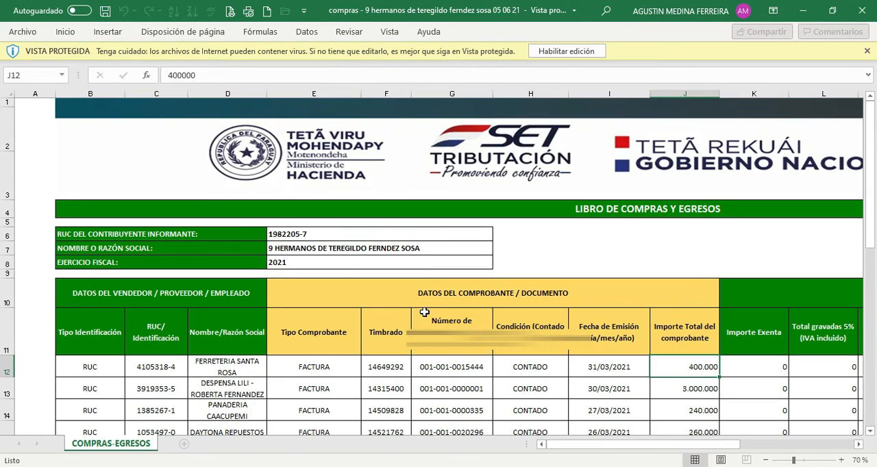
left_click(862, 11)
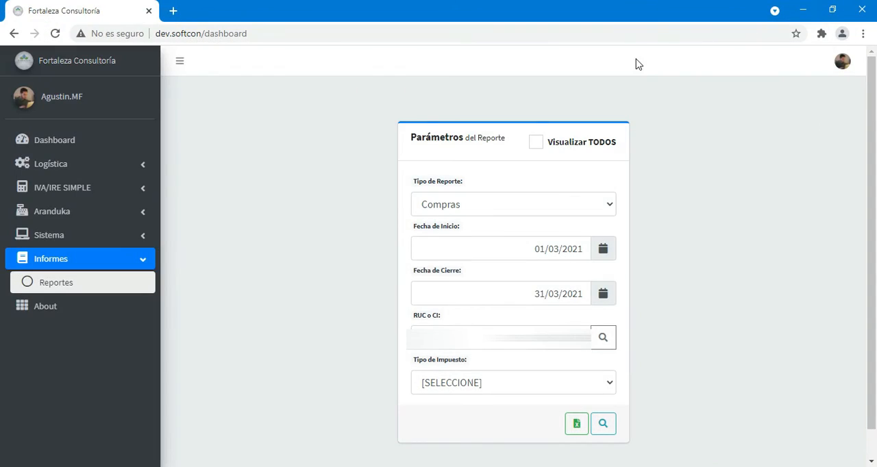
- Set the report type to Ingresos/Egresos and choose a taxpayer by searching the taxpayer list
left_click(505, 204)
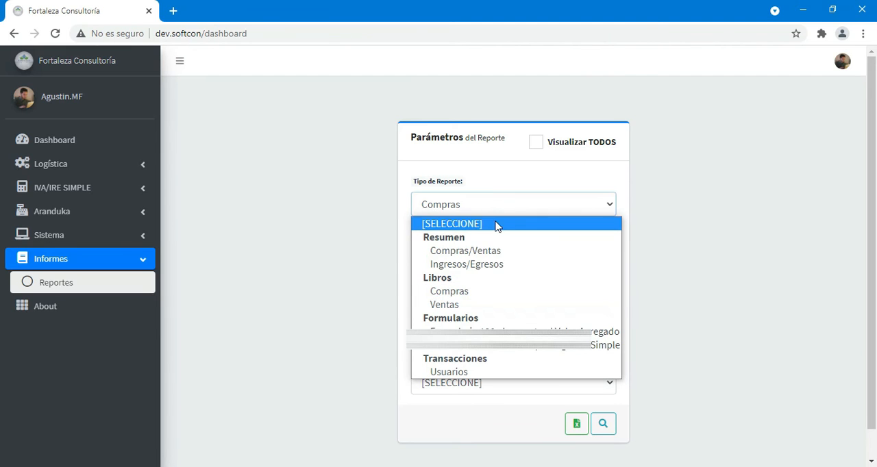
left_click(493, 265)
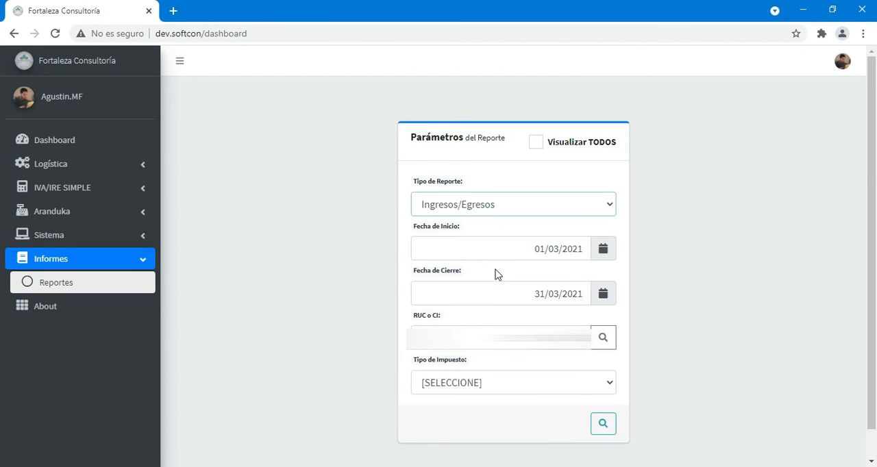
left_click(604, 339)
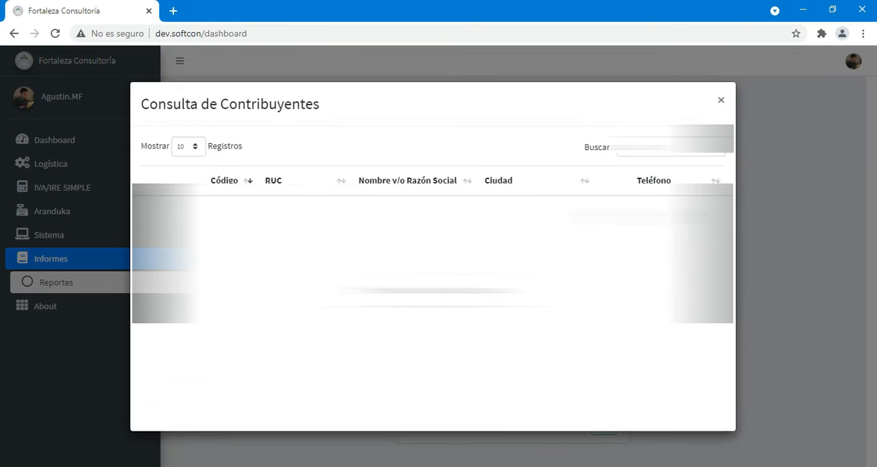
type("nestle")
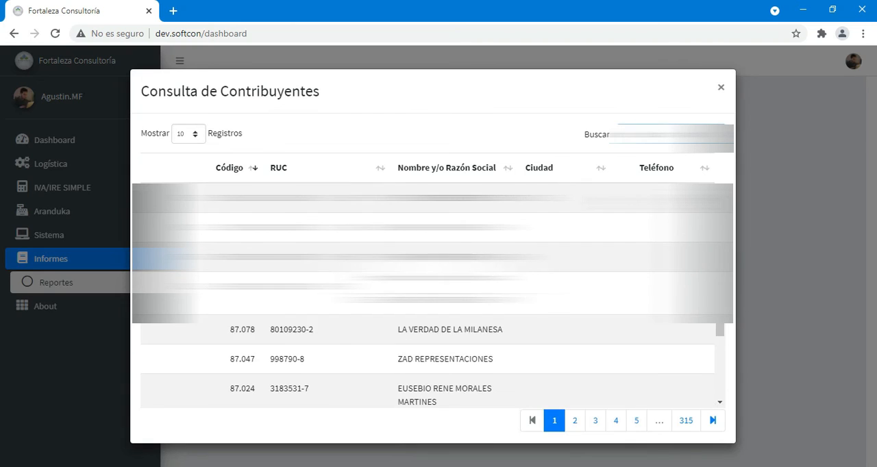
left_click(491, 214)
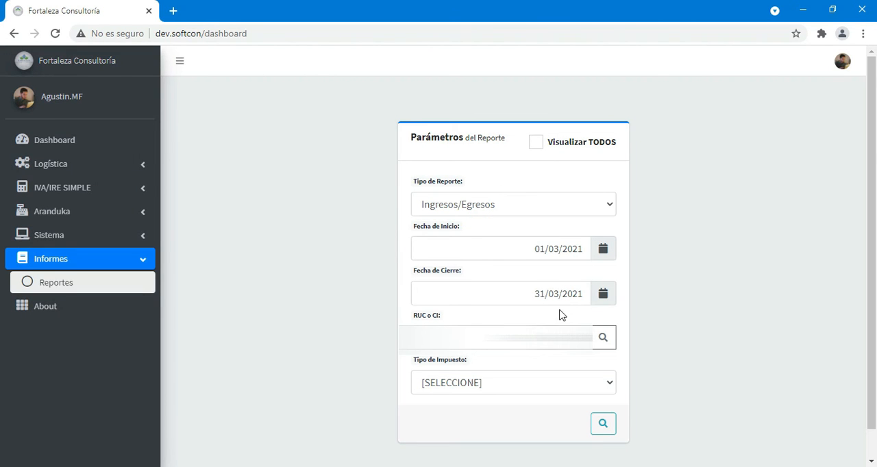
- Turn on Visualizar TODOS and generate the Ingresos/Egresos report for all transactions of the 2021 fiscal period
left_click(538, 146)
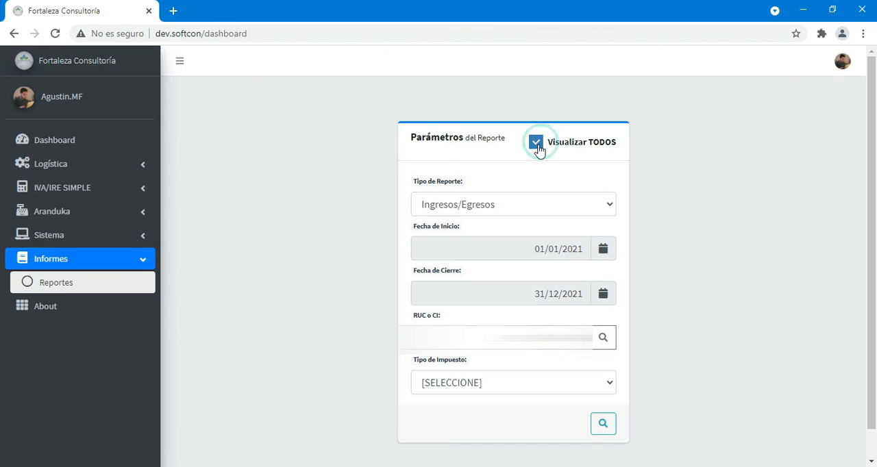
left_click(597, 425)
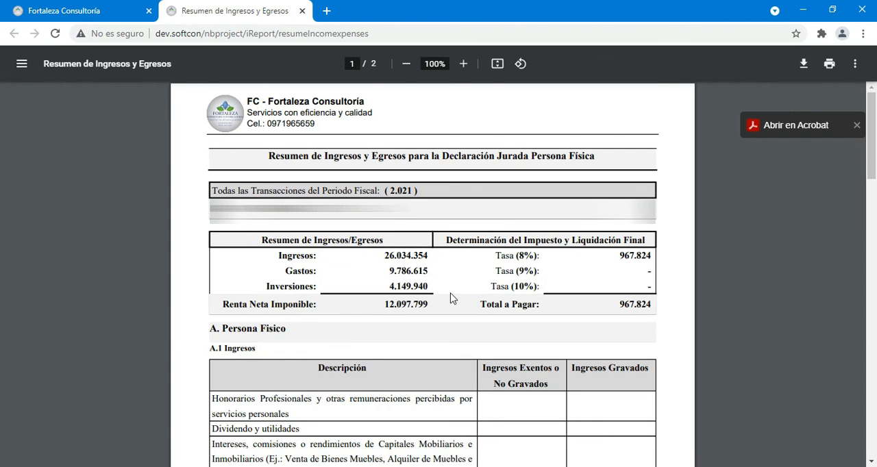
- Review the income, expense and investment sections of the Resumen de Ingresos y Egresos report and close it
scroll(463, 300, "down", 5)
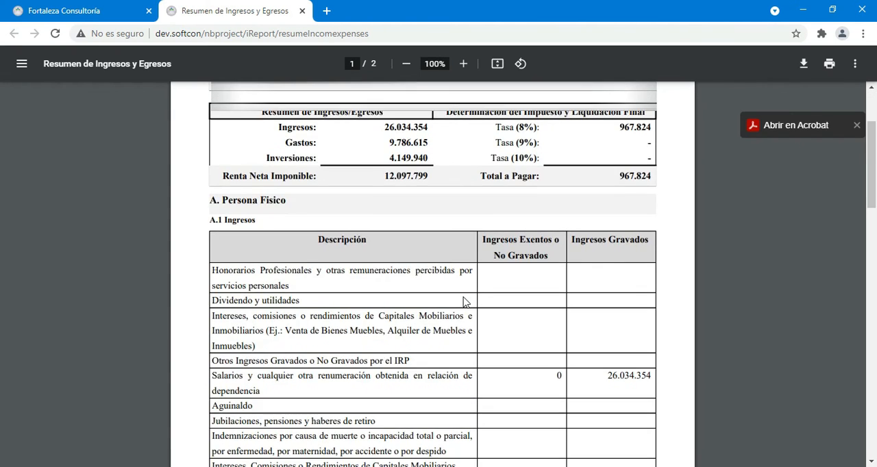
scroll(464, 299, "down", 7)
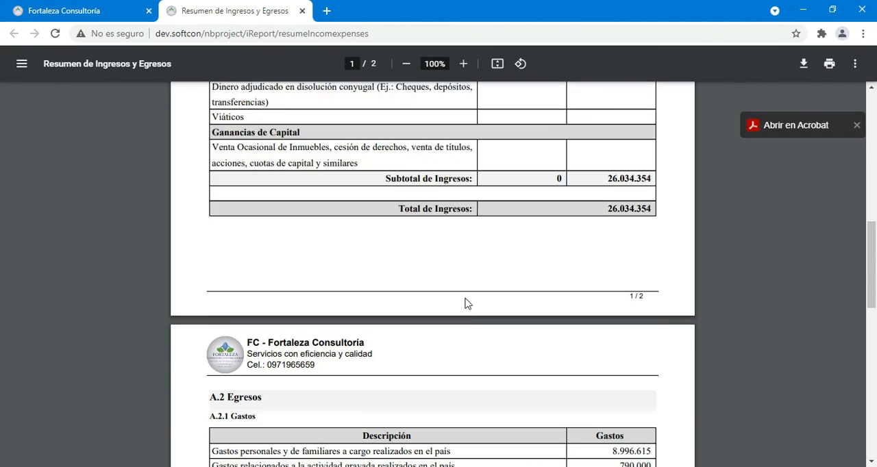
scroll(464, 300, "down", 6)
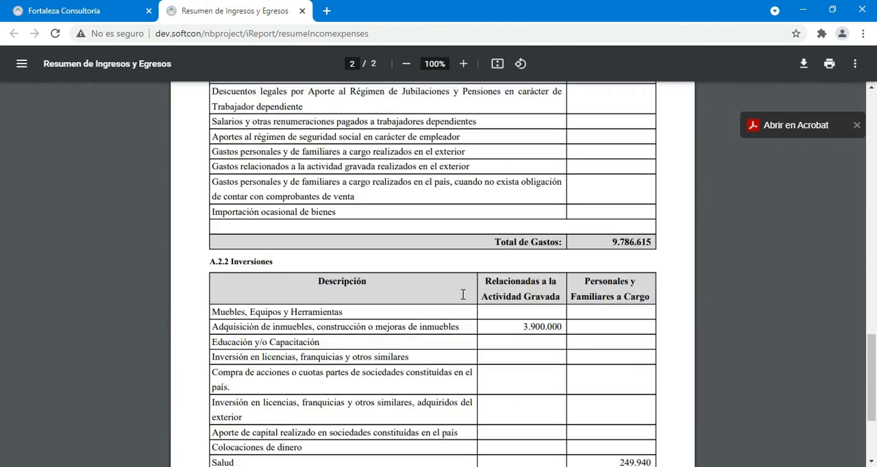
left_click_drag(869, 403, 872, 134)
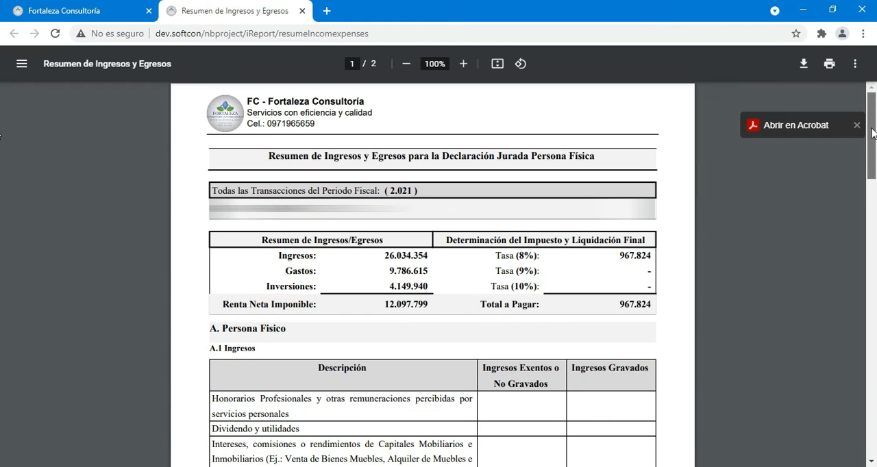
left_click(303, 10)
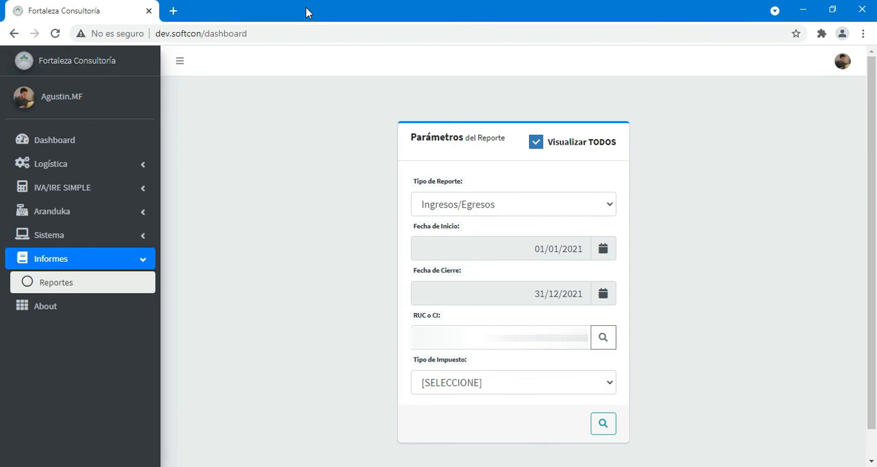
- View the system's About information with the developer details and close it
left_click(135, 309)
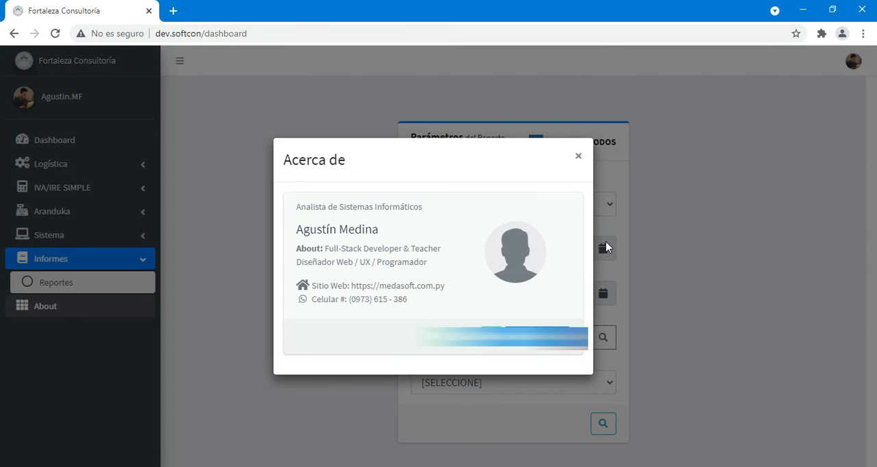
left_click(578, 156)
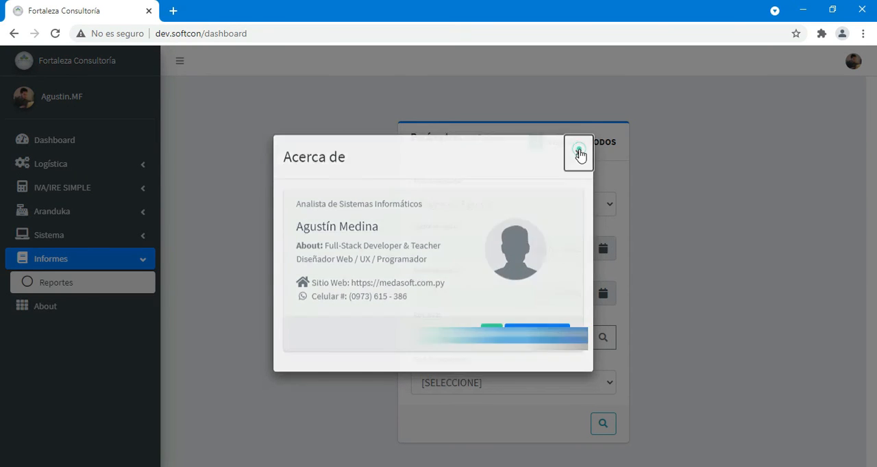
- Return to the Dashboard and log out of the current user session
left_click(52, 140)
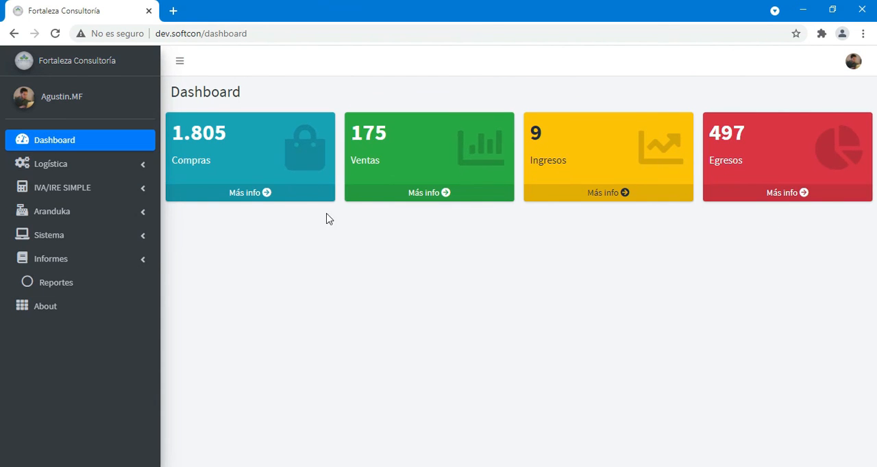
left_click(852, 61)
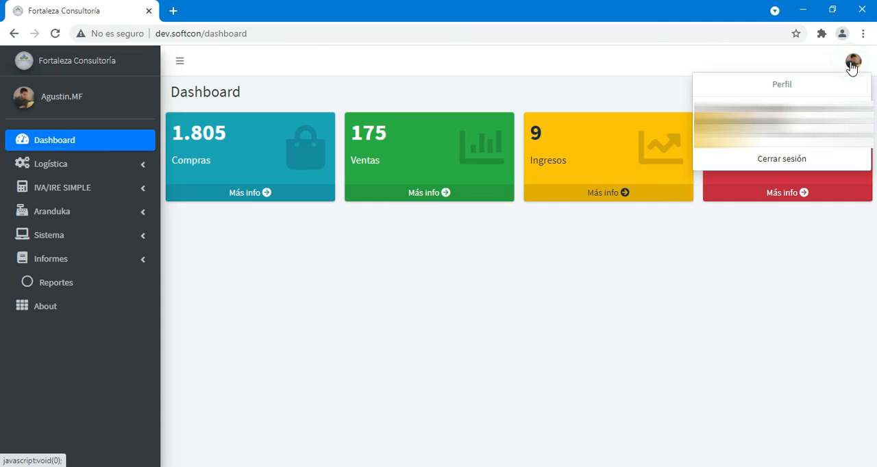
left_click(810, 167)
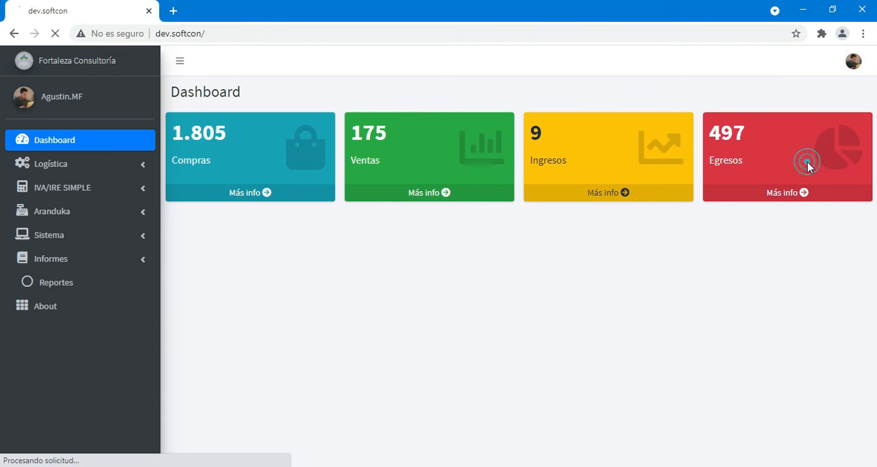